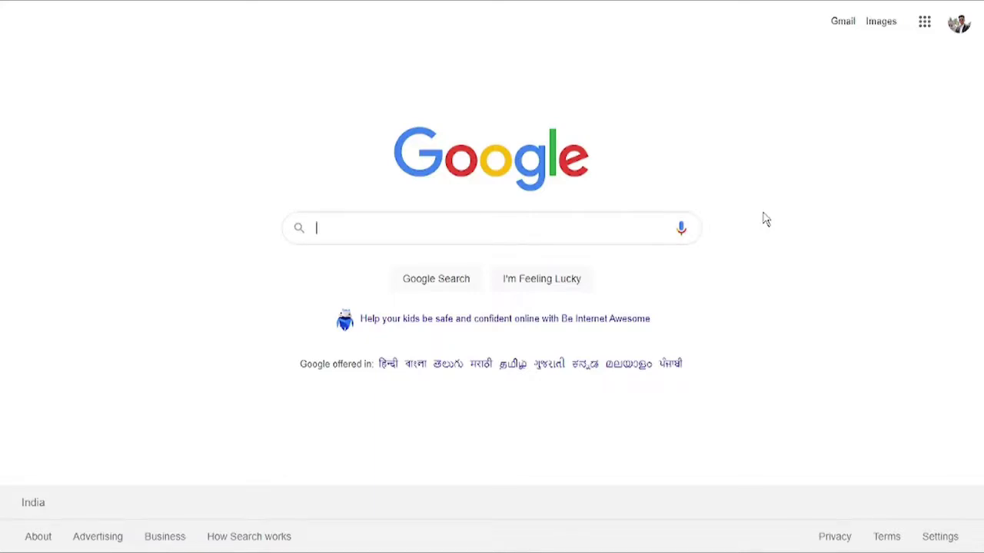
# Search Google for google.com/forms and open the Google Forms home page
pyautogui.write('goog')
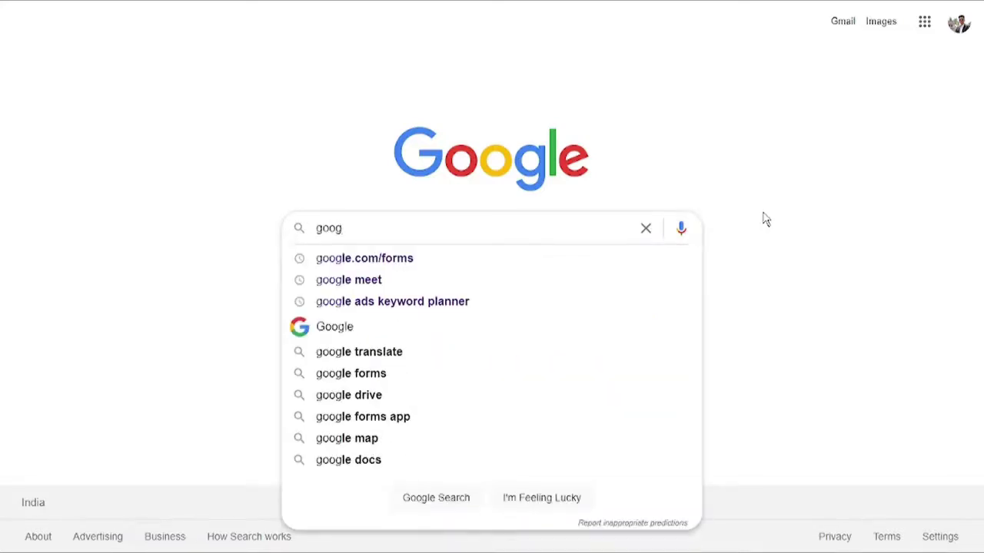
pyautogui.press('Down')
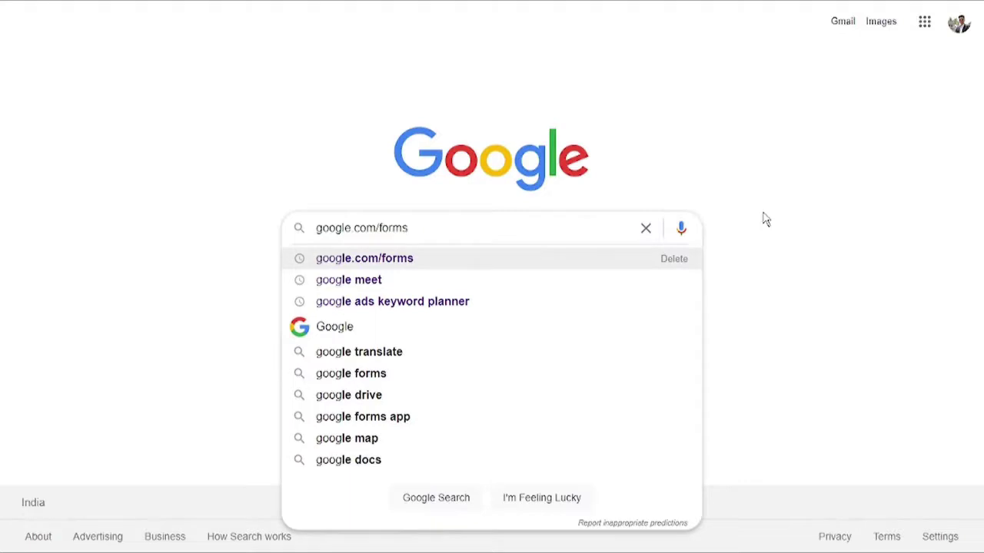
pyautogui.press('Return')
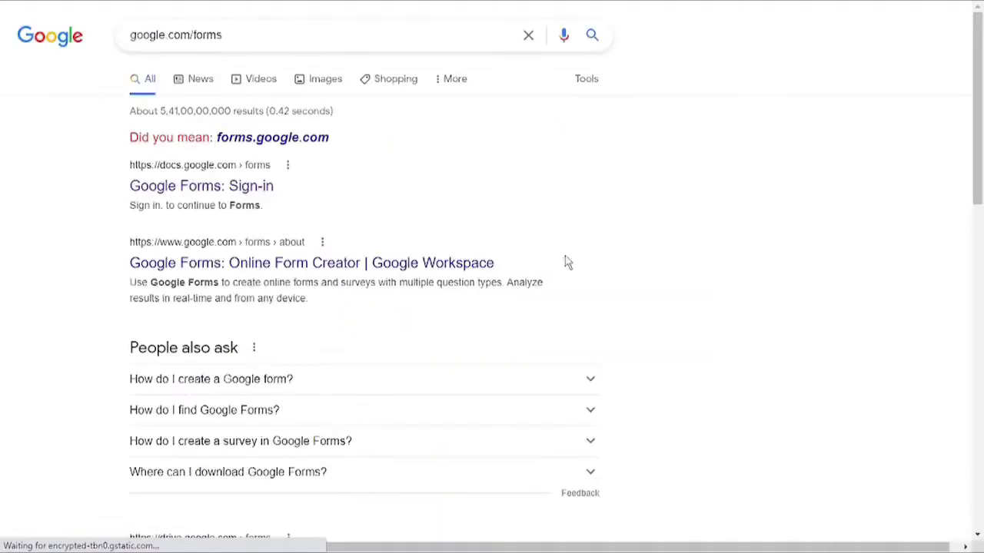
pyautogui.click(255, 161)
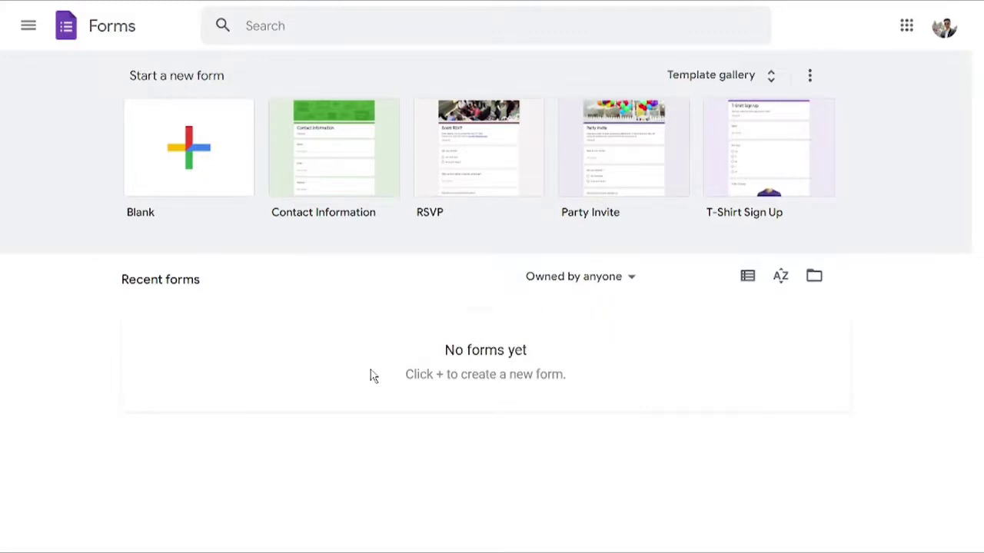
# Create a blank form, dismissing the introductory tip, and title it "DEMO VIDEO"
pyautogui.click(184, 157)
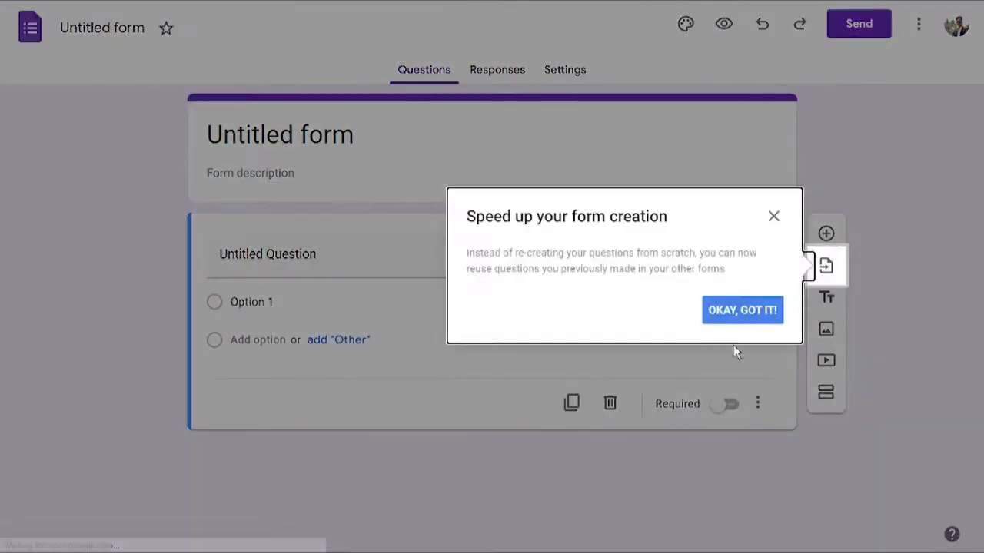
pyautogui.click(742, 310)
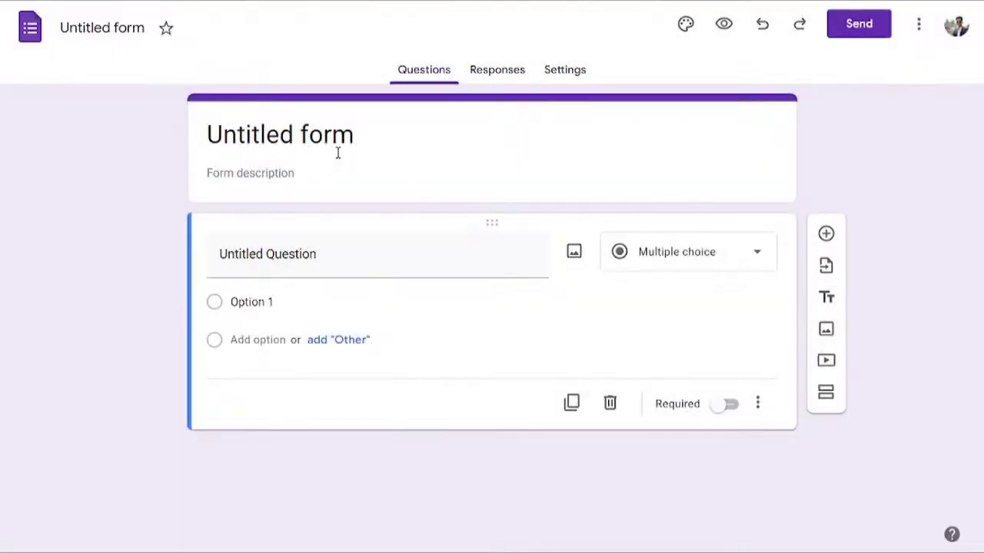
pyautogui.click(286, 172)
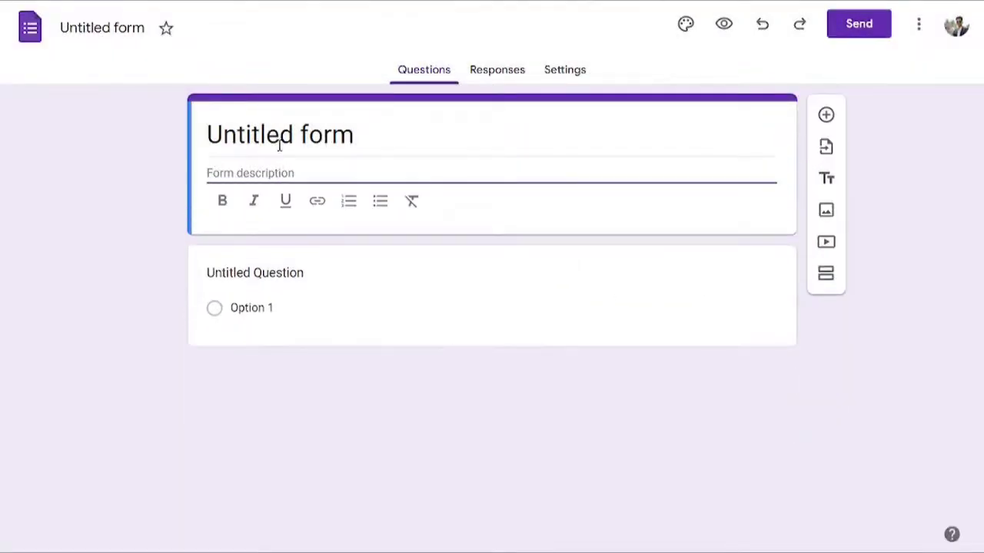
pyautogui.click(279, 138)
pyautogui.tripleClick(286, 134)
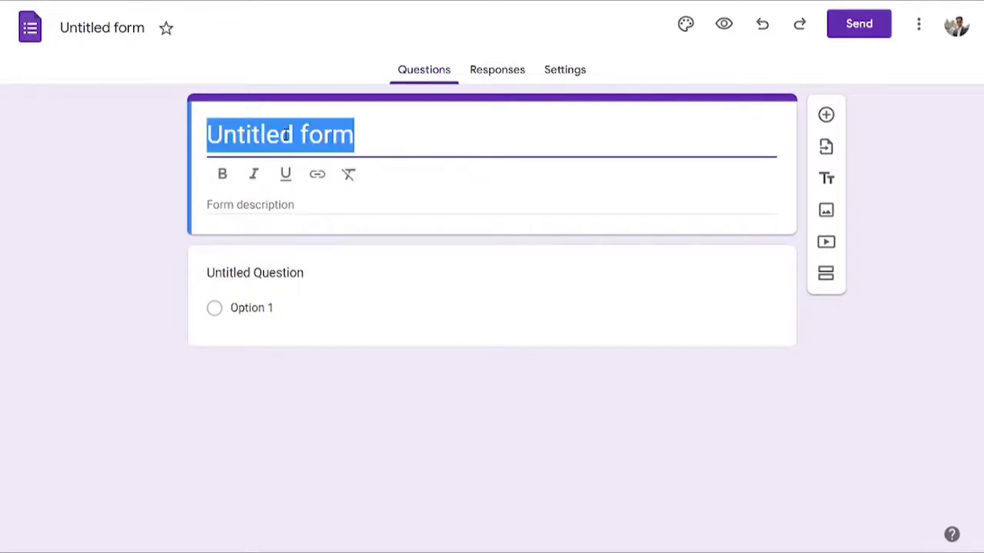
pyautogui.write('DEMO')
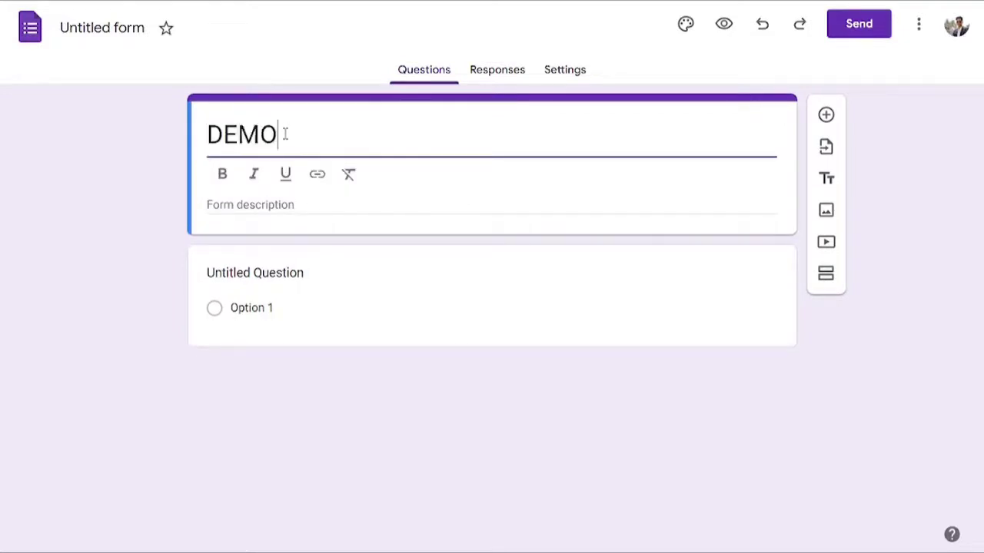
pyautogui.write(' VIDEO')
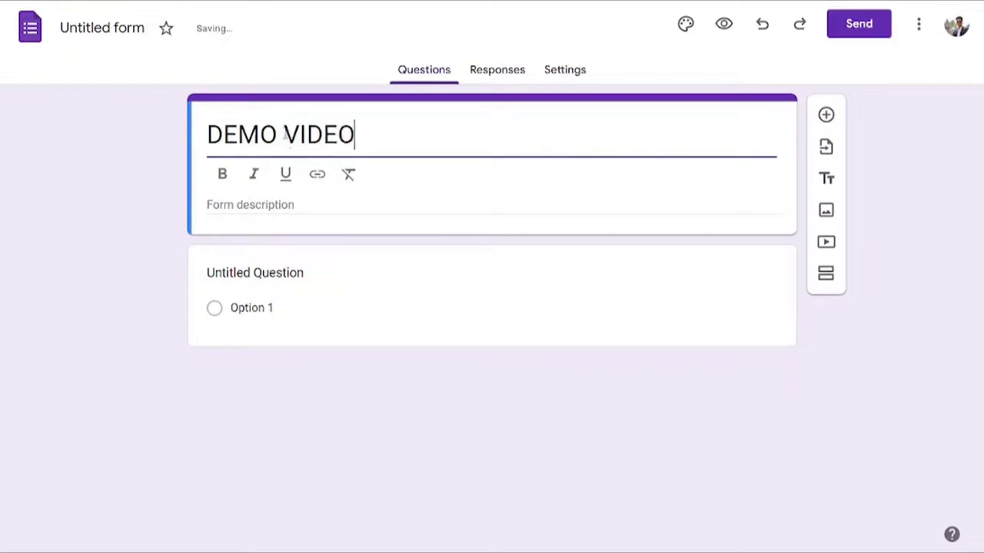
# Enter "How to embed Google forms in WordPress" as the form description
pyautogui.click(292, 204)
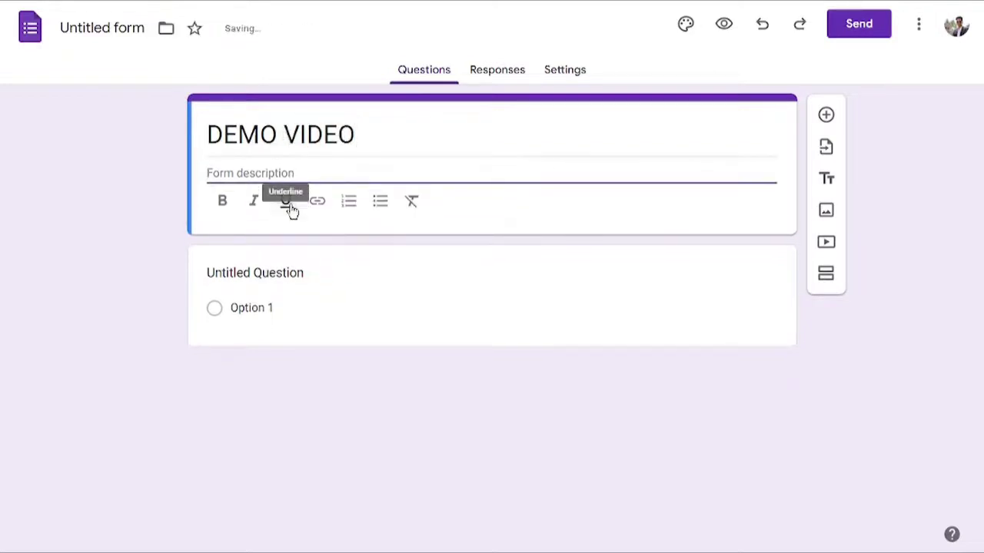
pyautogui.write('How')
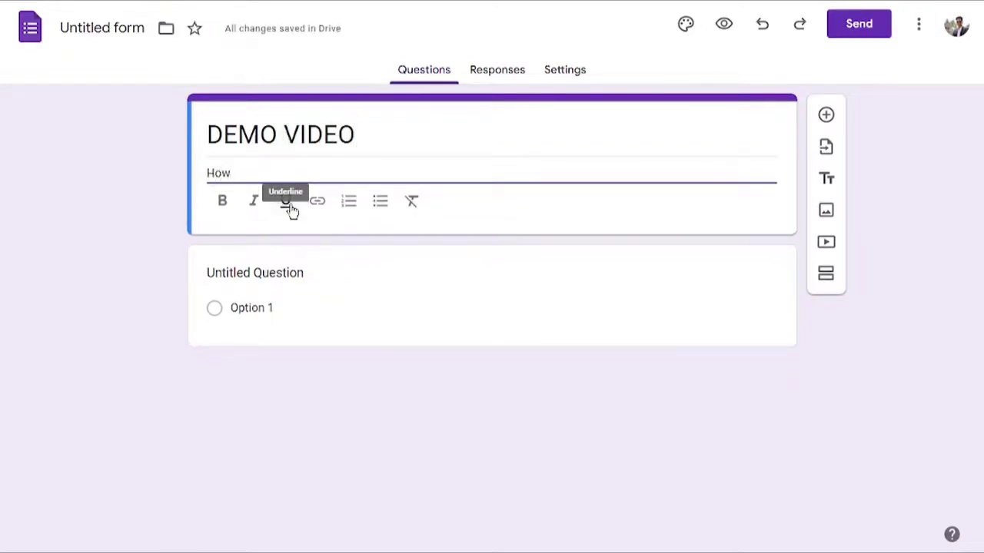
pyautogui.write(' to')
pyautogui.write('embed Googl')
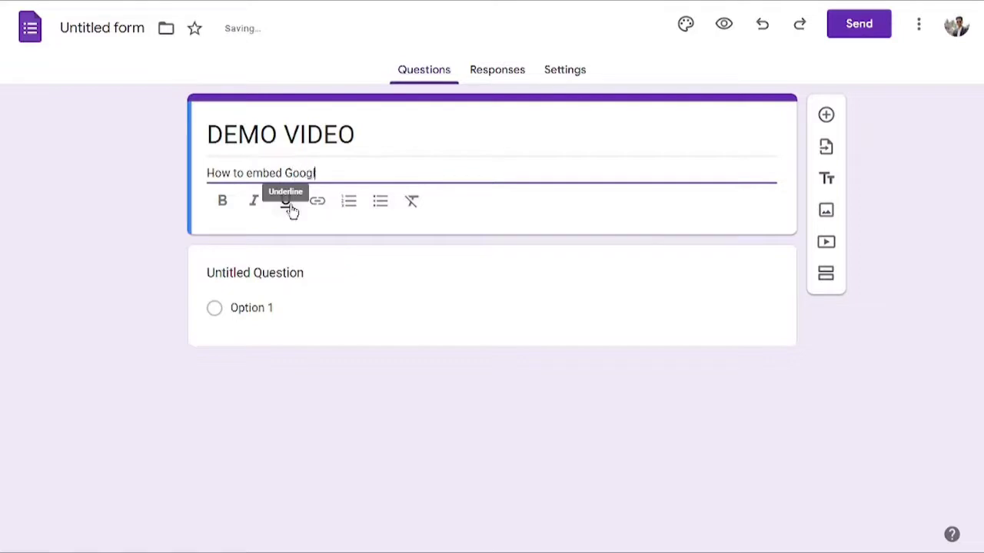
pyautogui.write('e forms ')
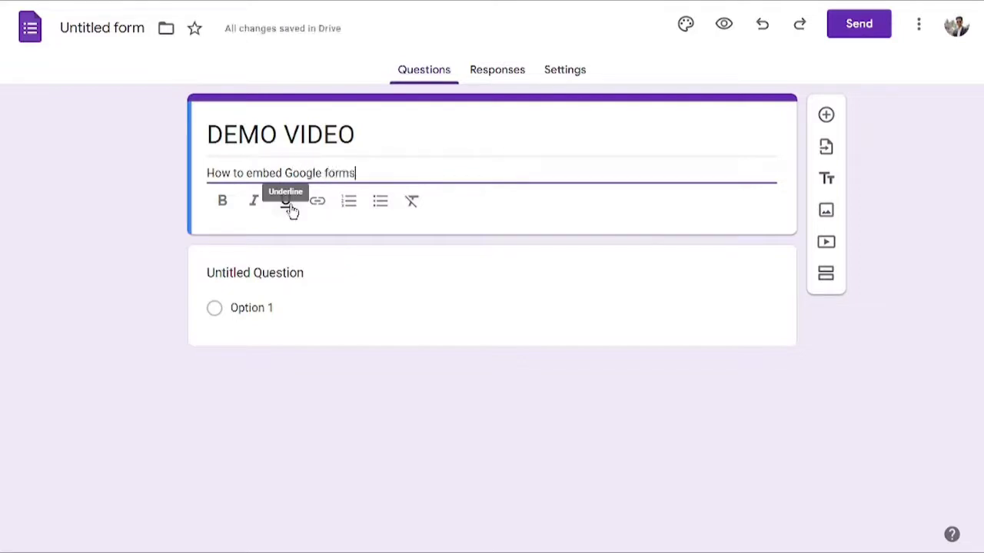
pyautogui.write('in W')
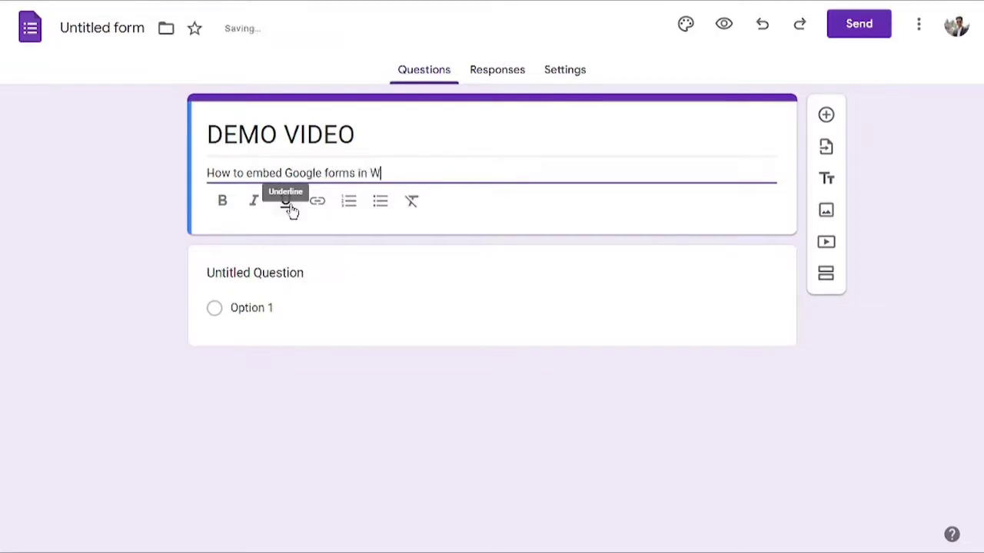
pyautogui.write('ordPress')
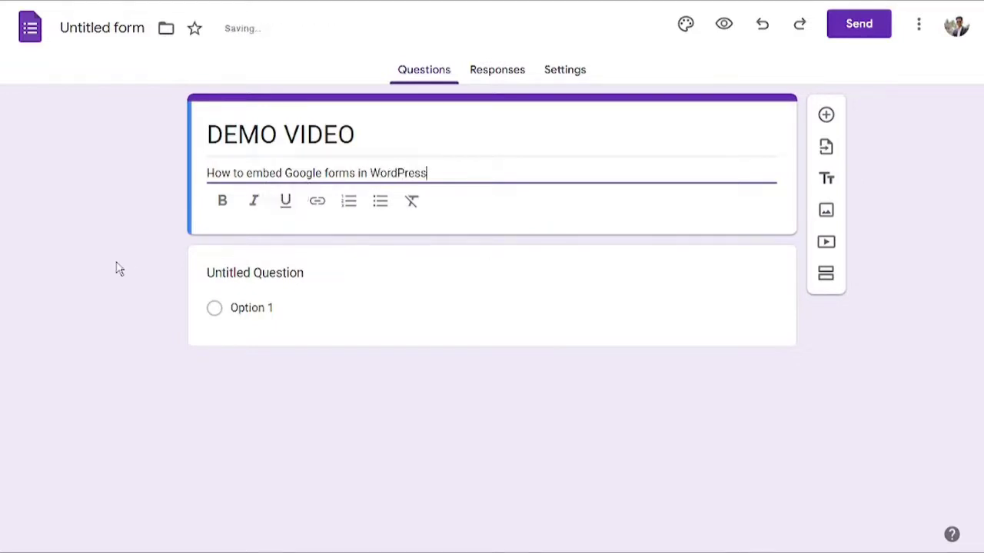
pyautogui.click(123, 269)
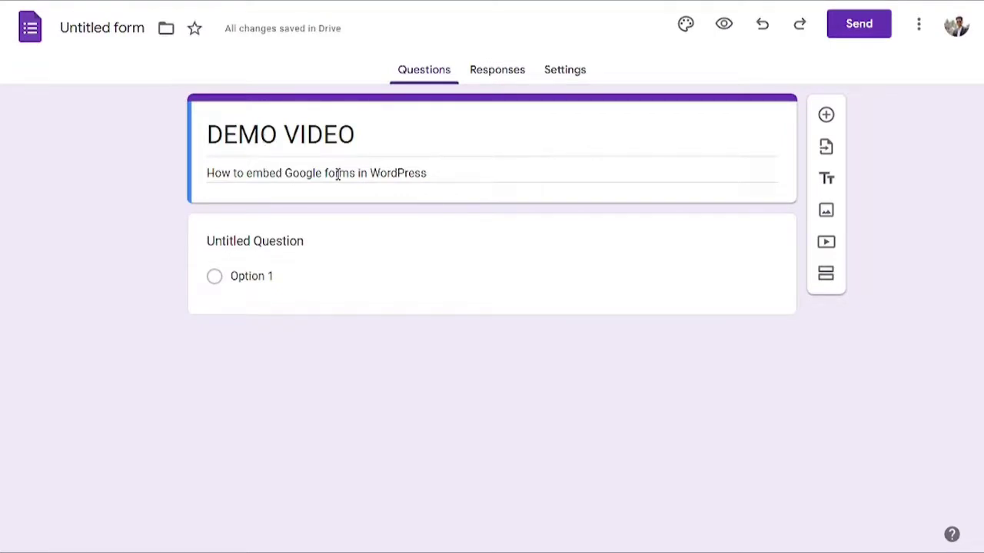
# Turn the untitled question into a required short-answer question titled "Name"
pyautogui.click(284, 246)
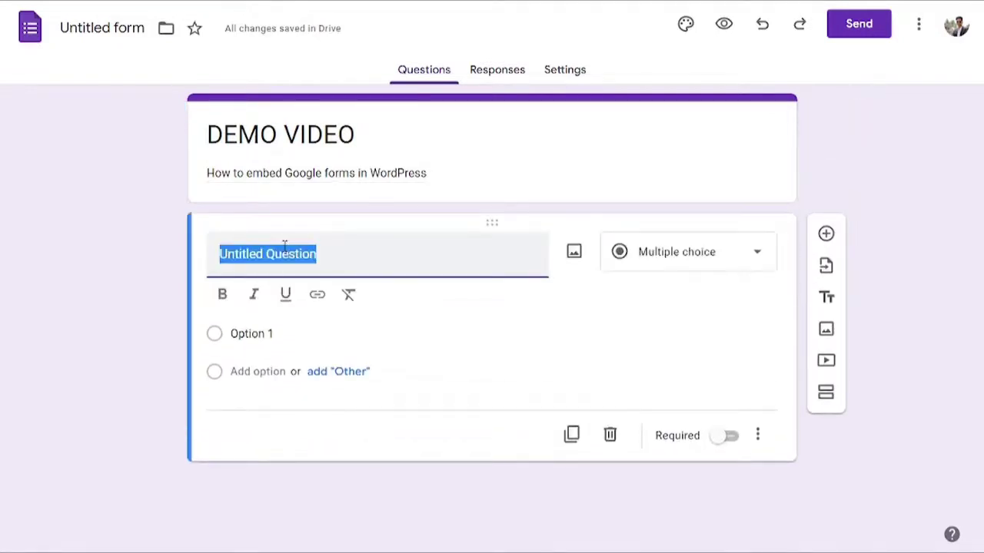
pyautogui.write('Nm')
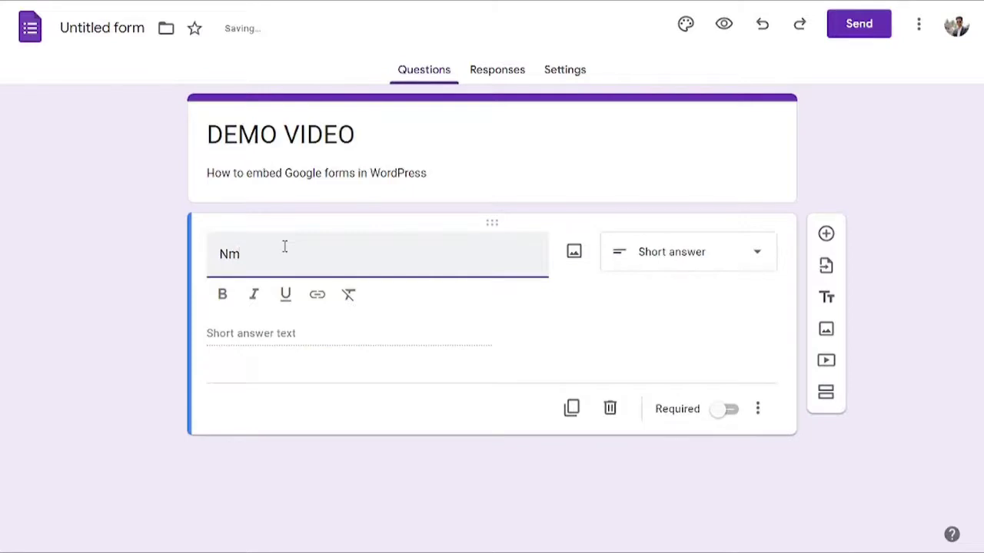
pyautogui.press('BackSpace')
pyautogui.write('ame')
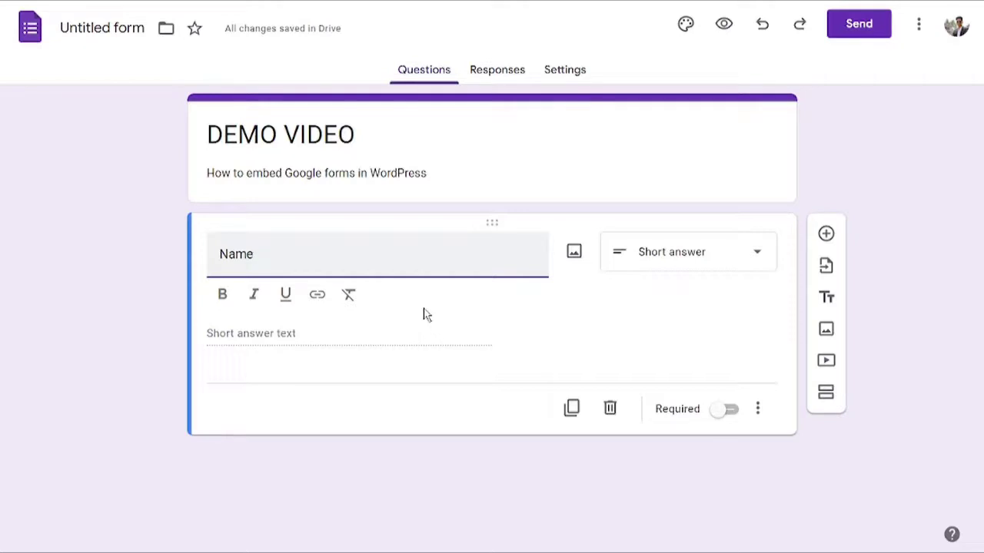
pyautogui.doubleClick(266, 257)
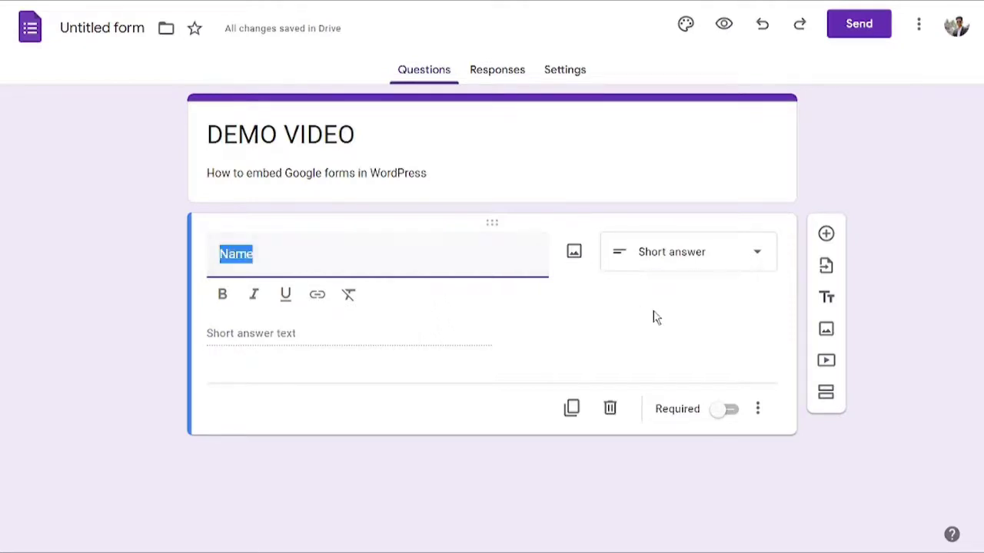
pyautogui.click(672, 264)
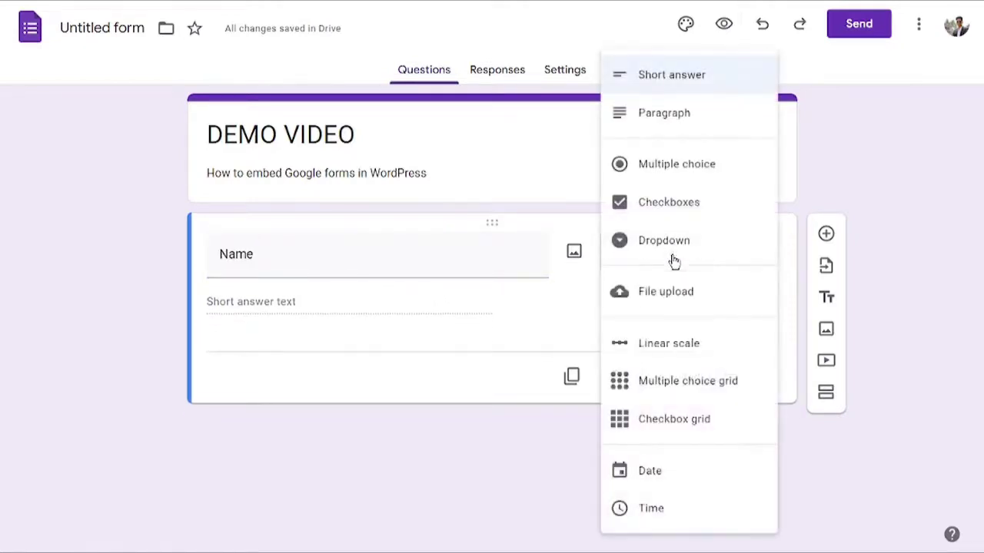
pyautogui.click(667, 77)
pyautogui.click(727, 379)
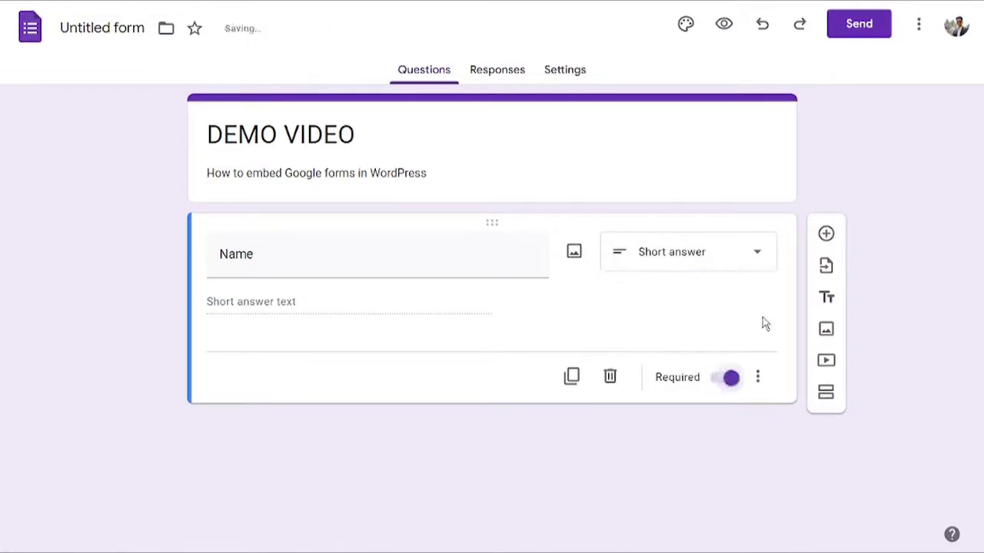
# Add a second question titled "Email ID" and make it required
pyautogui.click(825, 234)
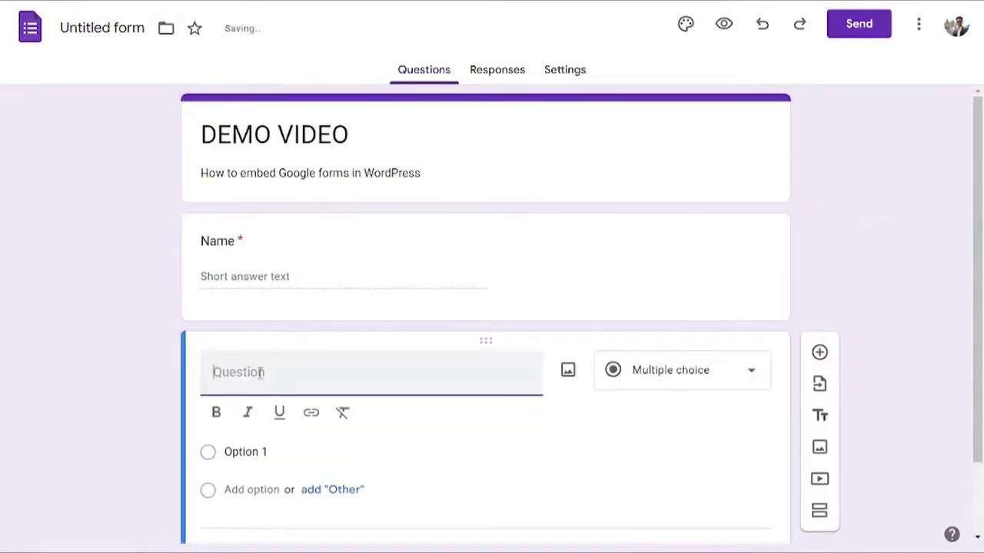
pyautogui.write('Email')
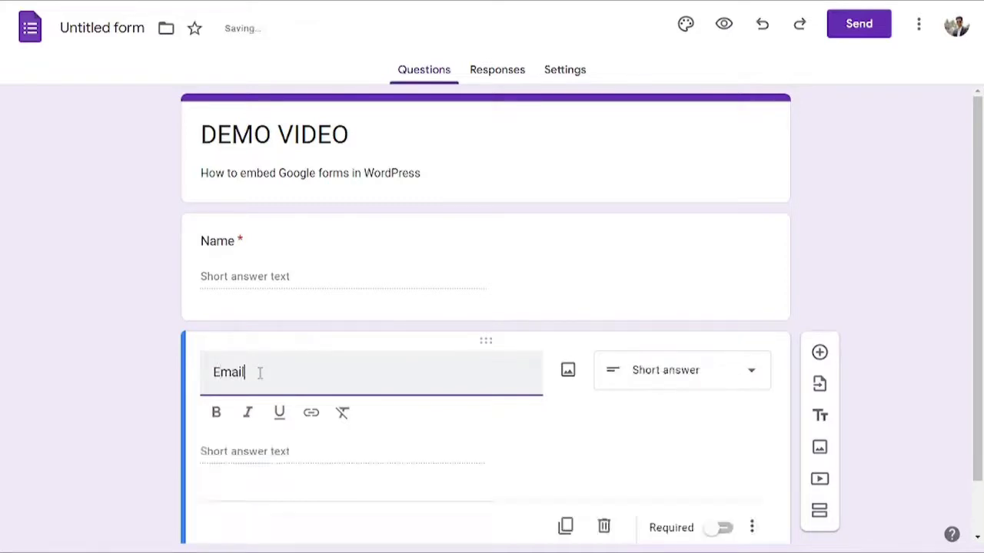
pyautogui.write('ID')
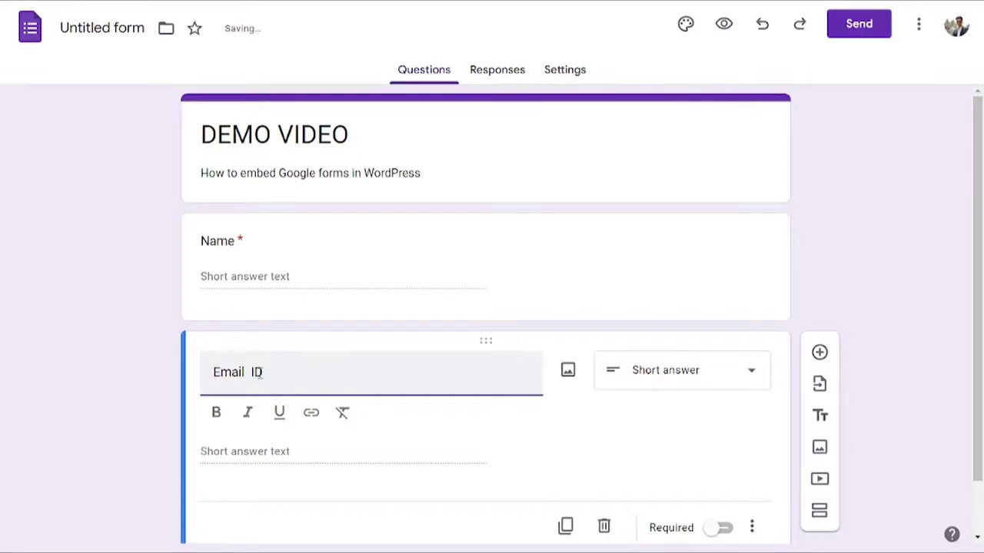
pyautogui.click(714, 443)
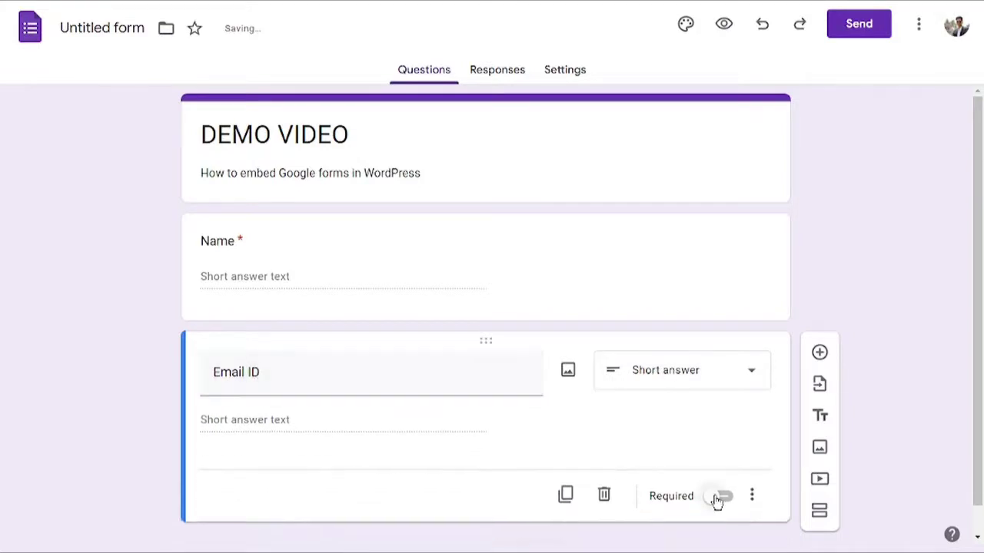
pyautogui.click(718, 498)
# Add a third question titled "What's your biggest challenge as a digital marketer?" below the Email ID question
pyautogui.scroll(-1, 702, 456)
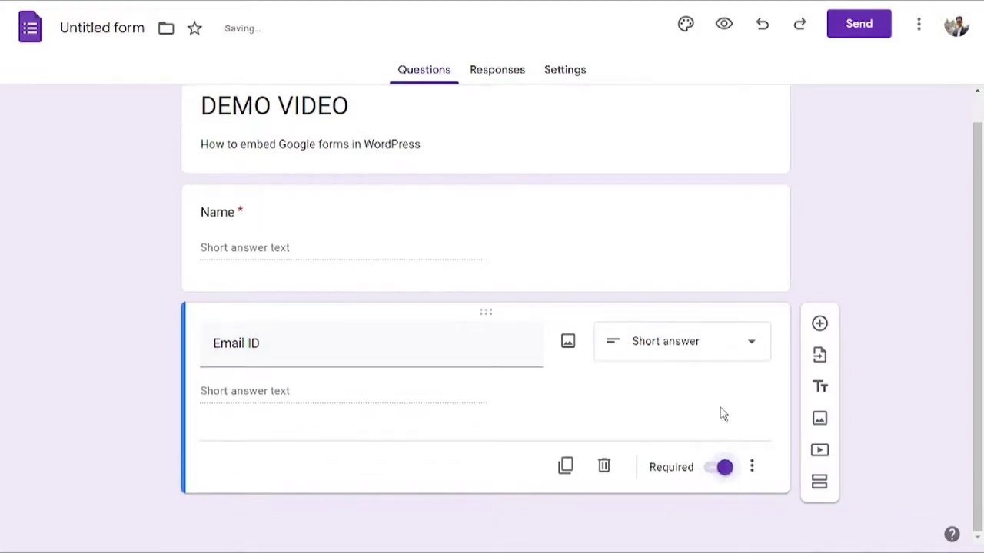
pyautogui.click(819, 324)
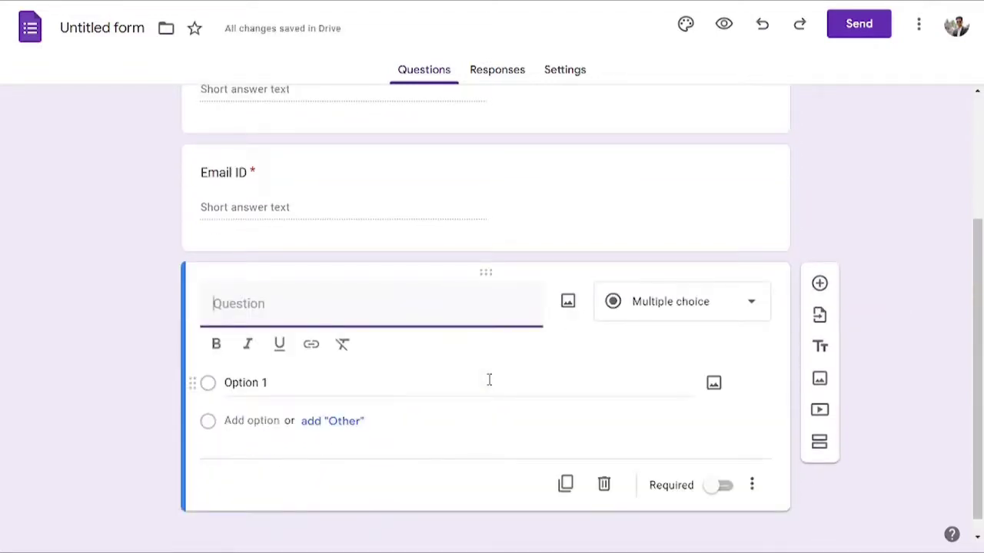
pyautogui.write("What's y")
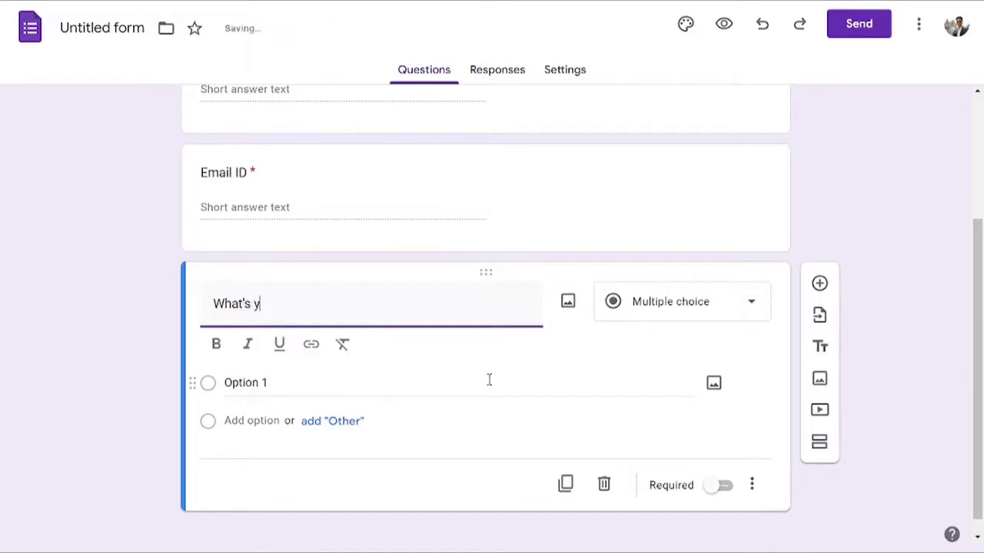
pyautogui.write('our bigge')
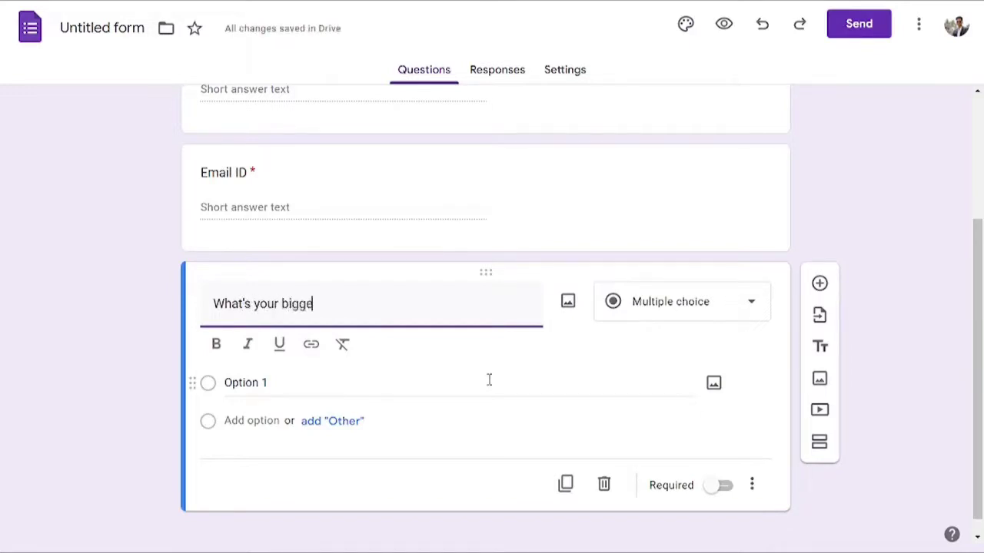
pyautogui.write('st chang')
pyautogui.press('BackSpace')
pyautogui.press('BackSpace')
pyautogui.write('llenge')
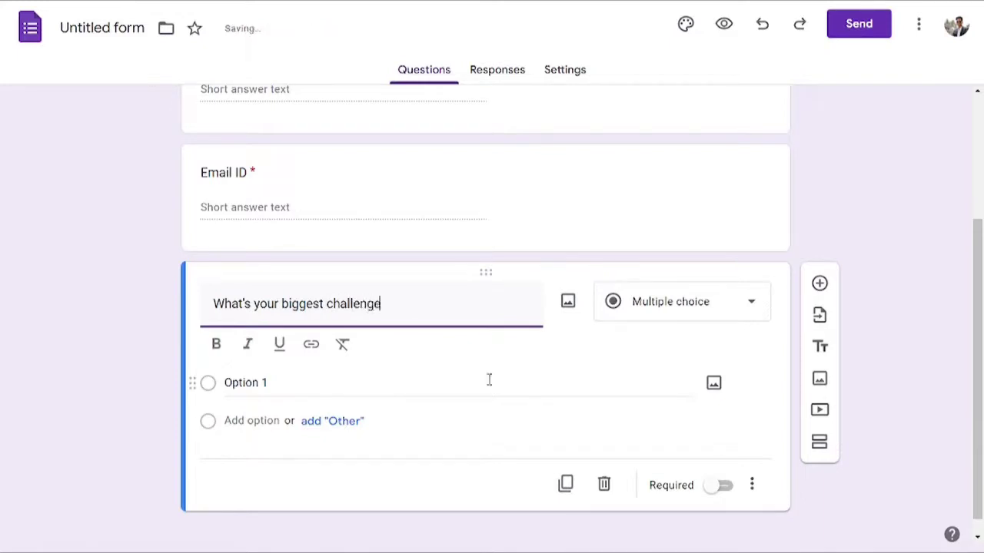
pyautogui.write(' as a digital ')
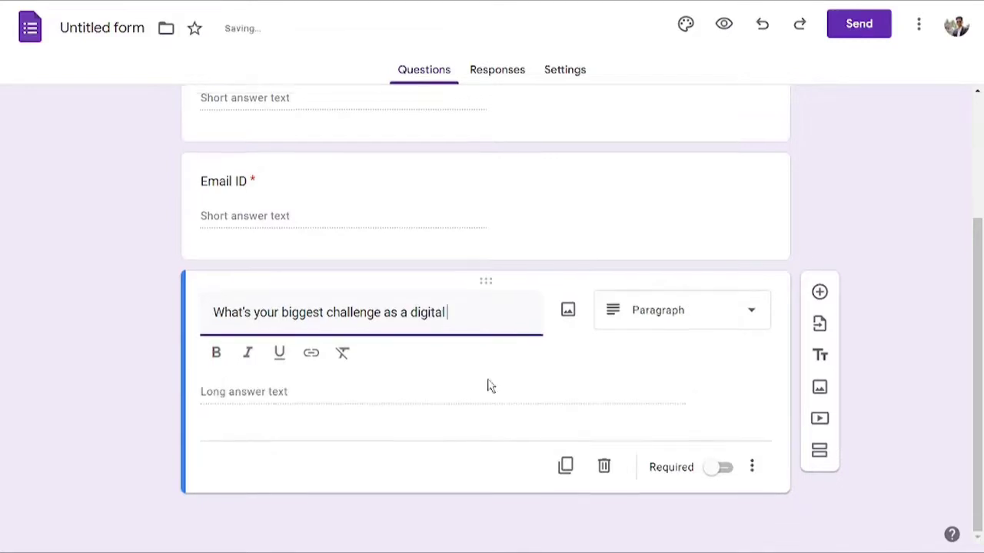
pyautogui.write('marketer?')
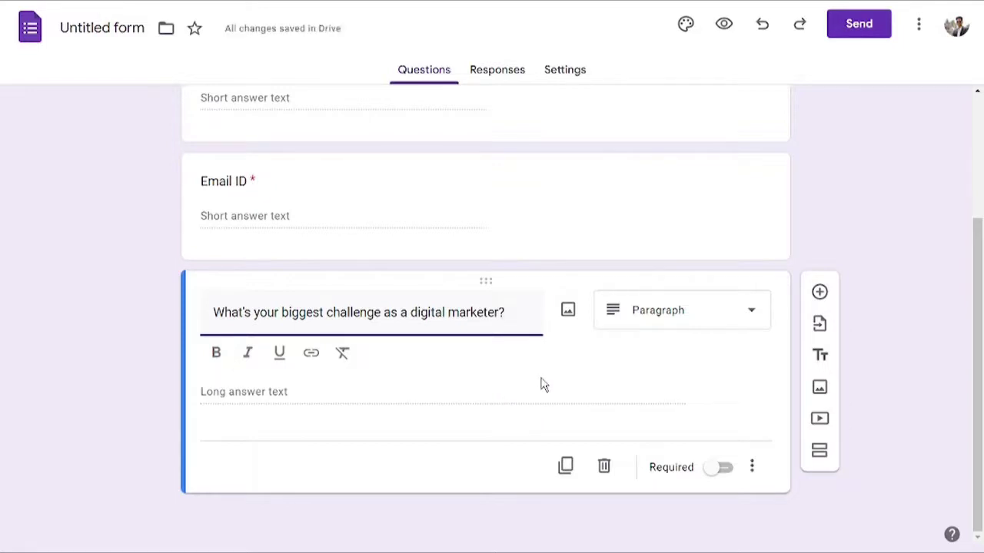
# Make the challenge question multiple choice and name its first option "Lead Generation"
pyautogui.click(692, 311)
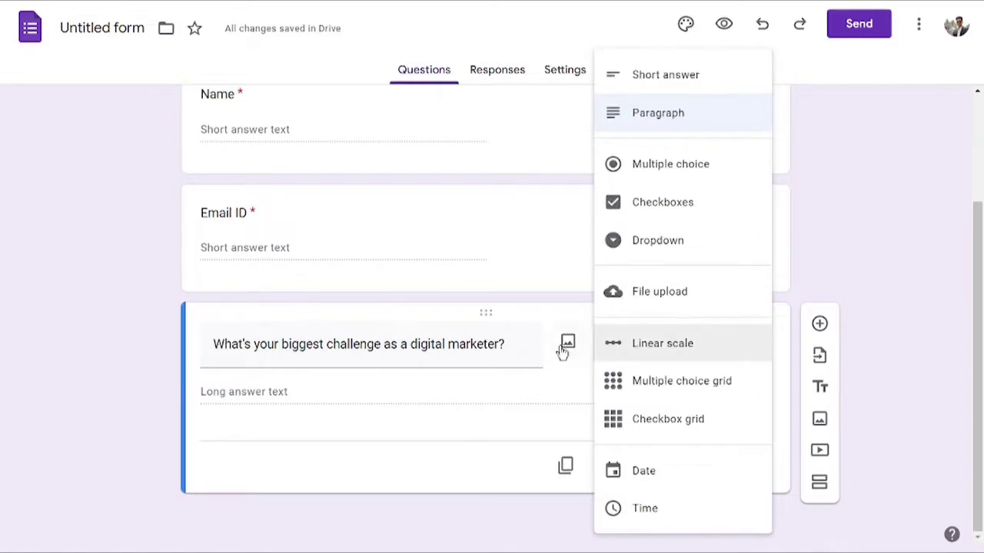
pyautogui.click(671, 177)
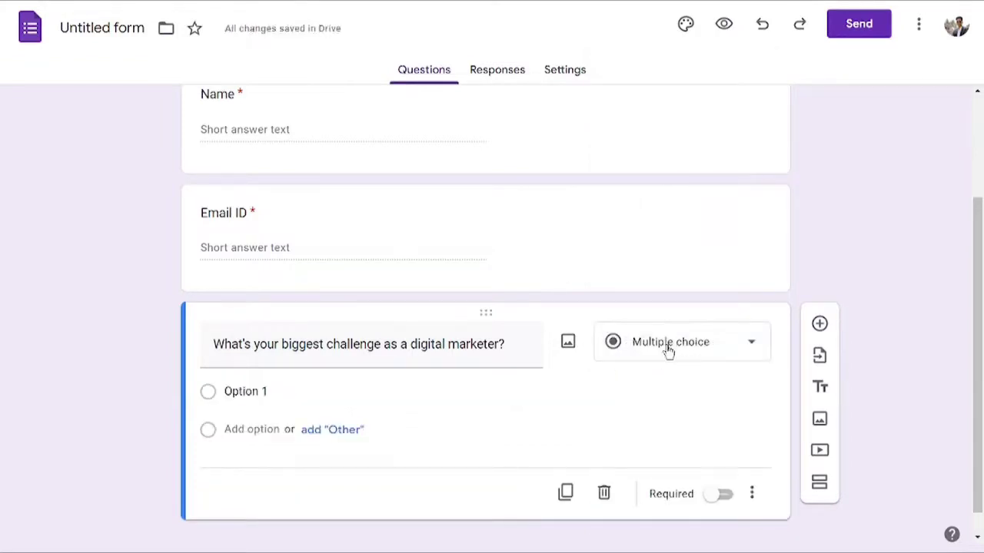
pyautogui.click(262, 392)
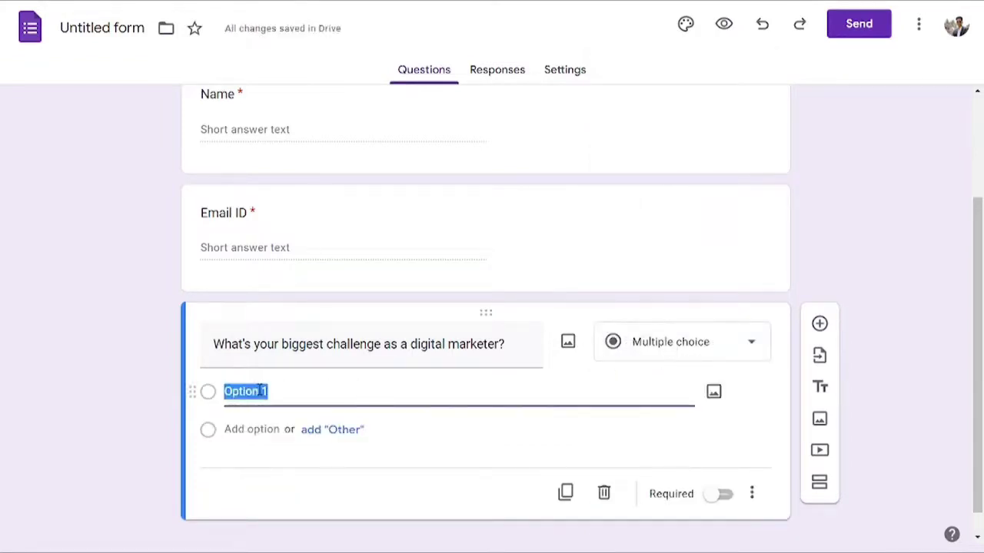
pyautogui.write('Lead ')
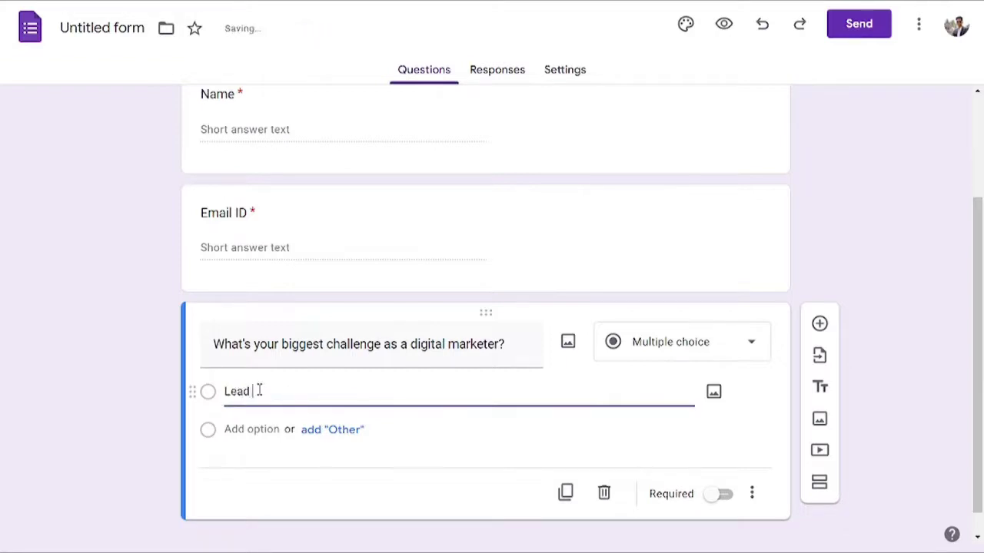
pyautogui.write('Generation')
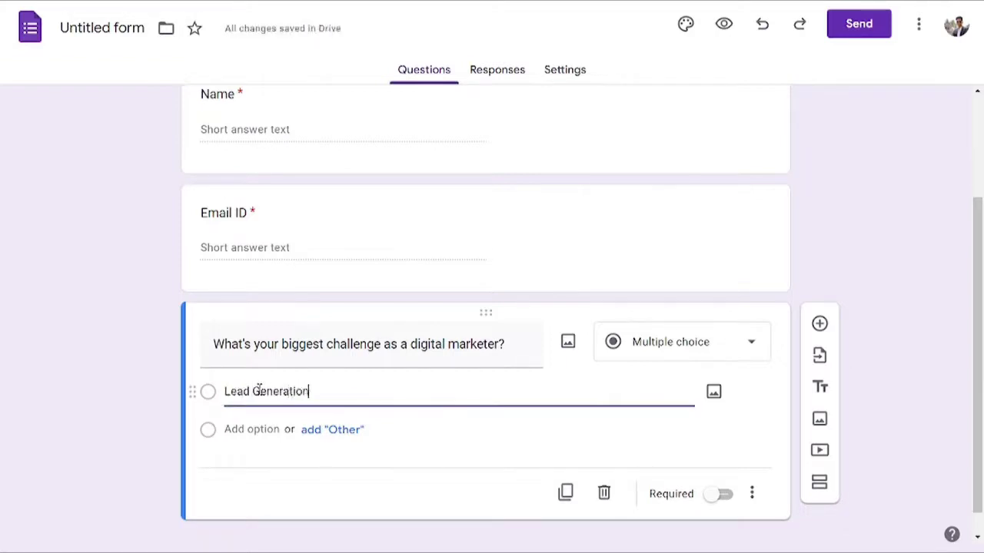
# Add "SEO" and "Web Development" as further options of the challenge question
pyautogui.click(233, 431)
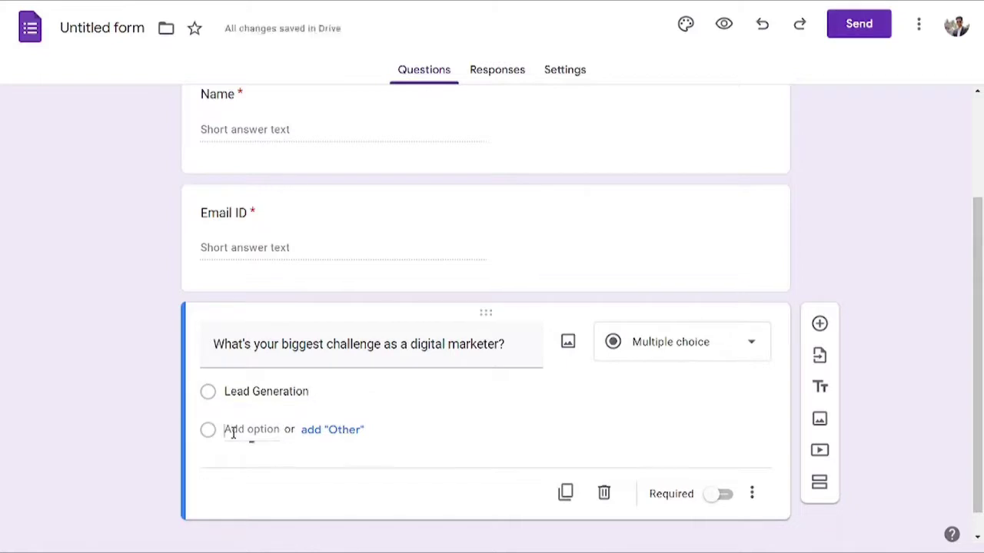
pyautogui.write('SEO')
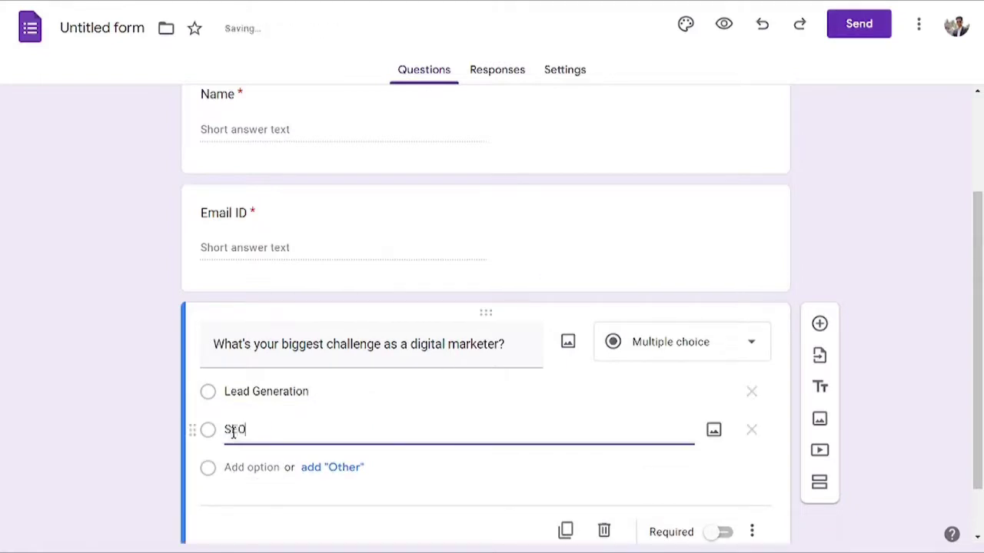
pyautogui.click(254, 467)
pyautogui.write('We')
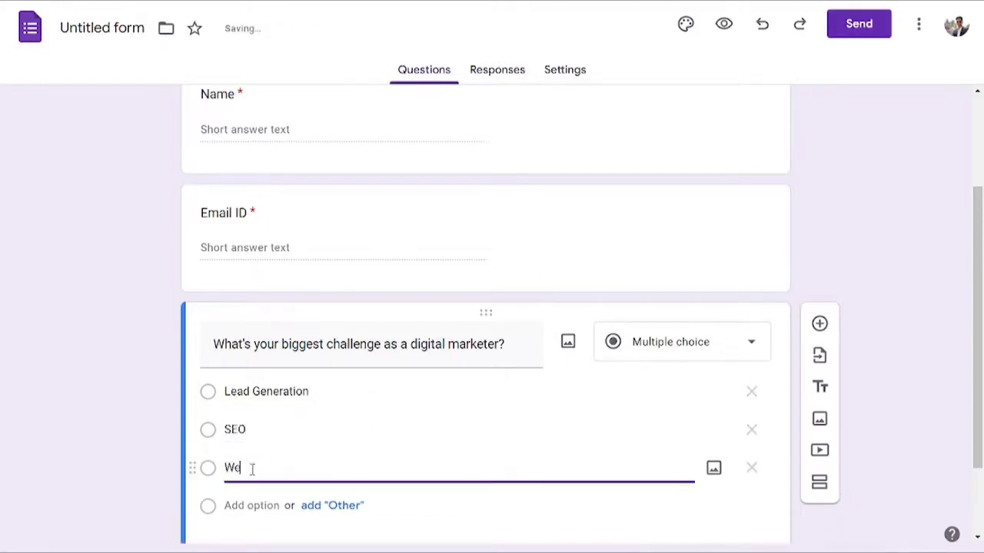
pyautogui.write('b Development')
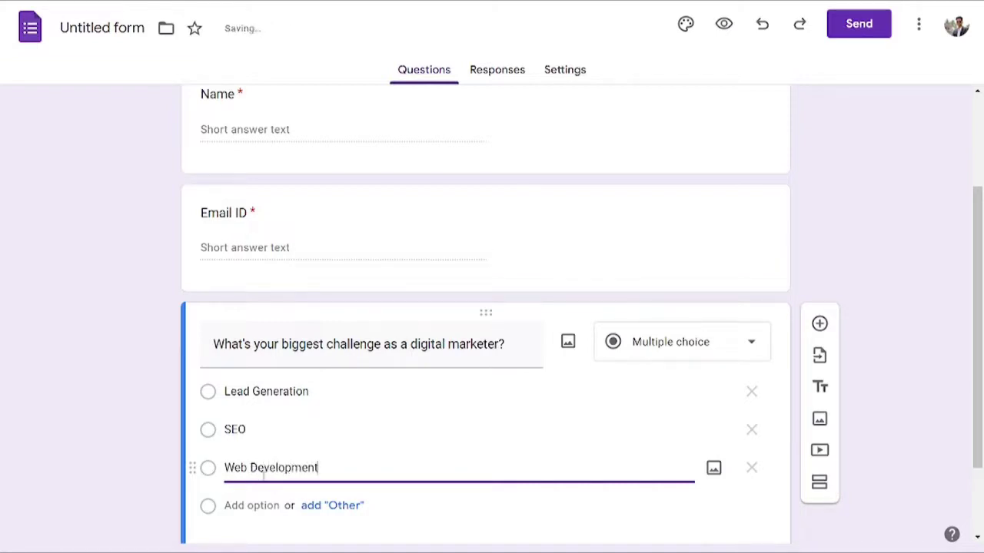
# Make the challenge question required and look over the form's questions
pyautogui.click(115, 407)
pyautogui.scroll(-1, 187, 417)
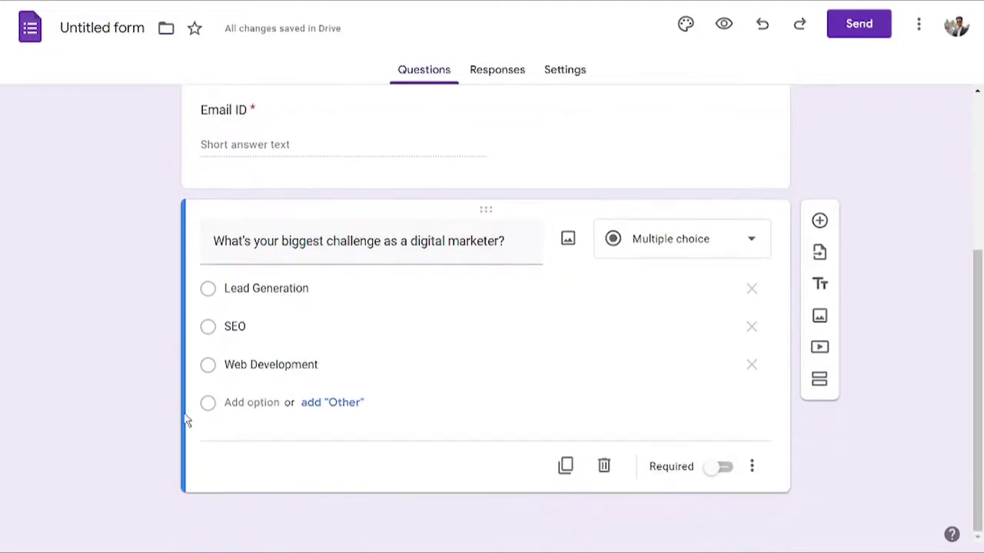
pyautogui.click(716, 466)
pyautogui.scroll(3, 707, 366)
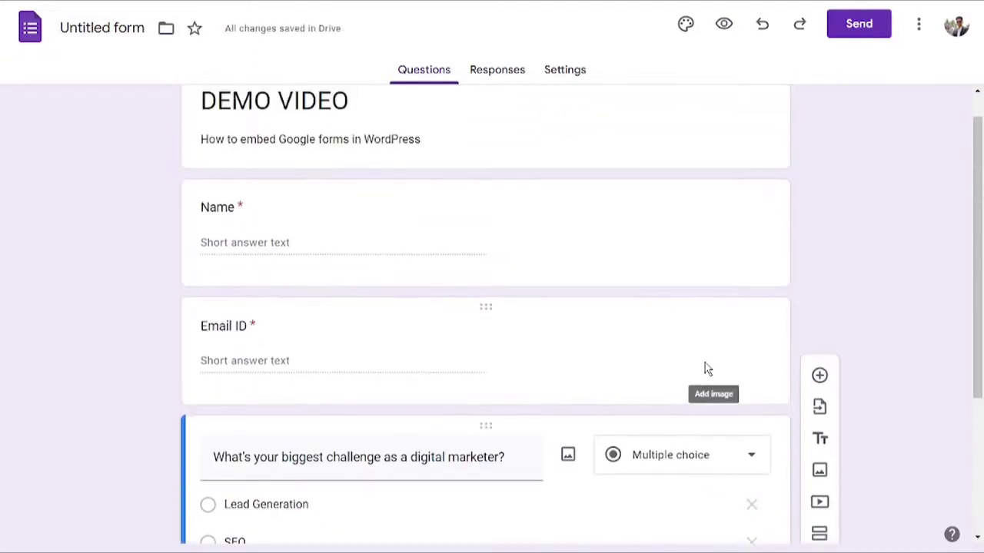
pyautogui.scroll(-2, 707, 367)
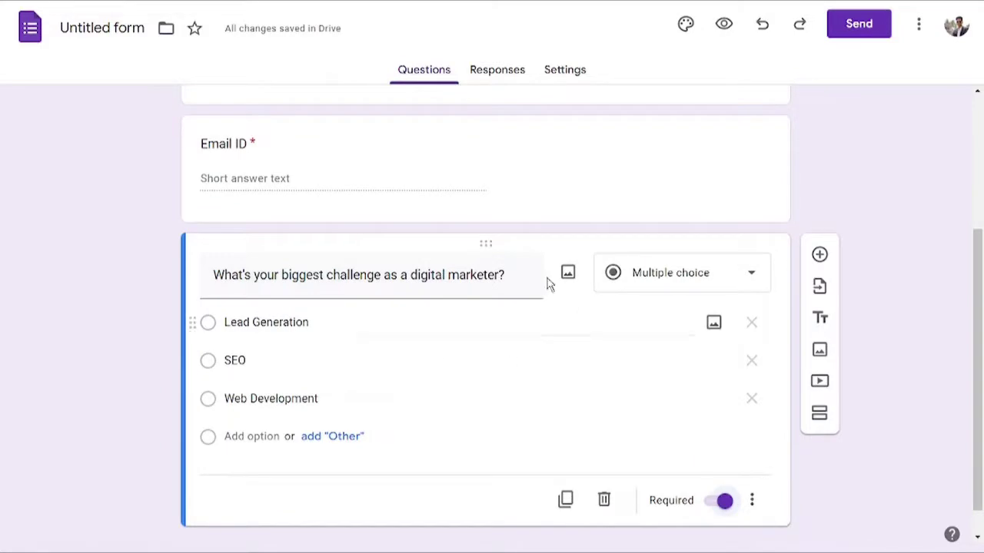
# Copy the form's embed HTML code from its sending options
pyautogui.click(850, 36)
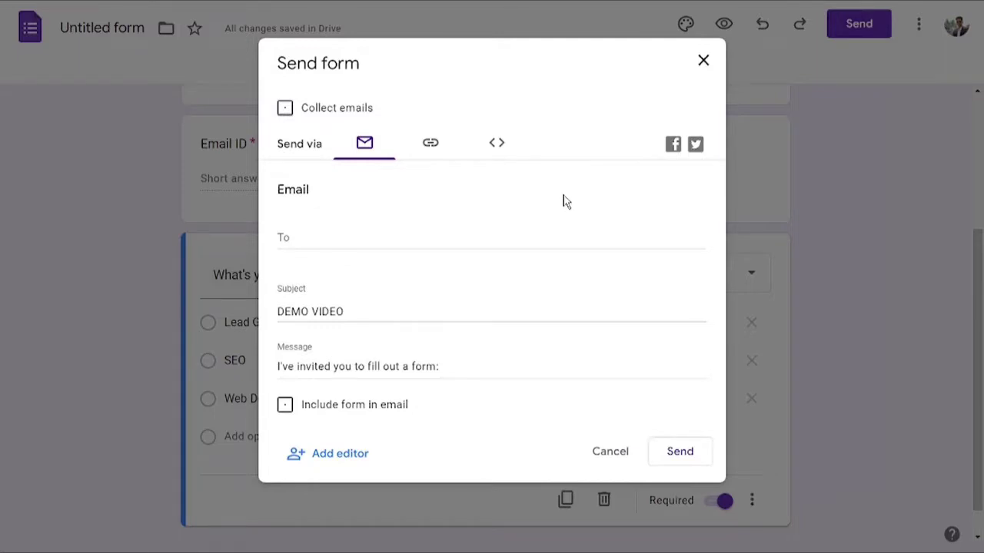
pyautogui.click(492, 149)
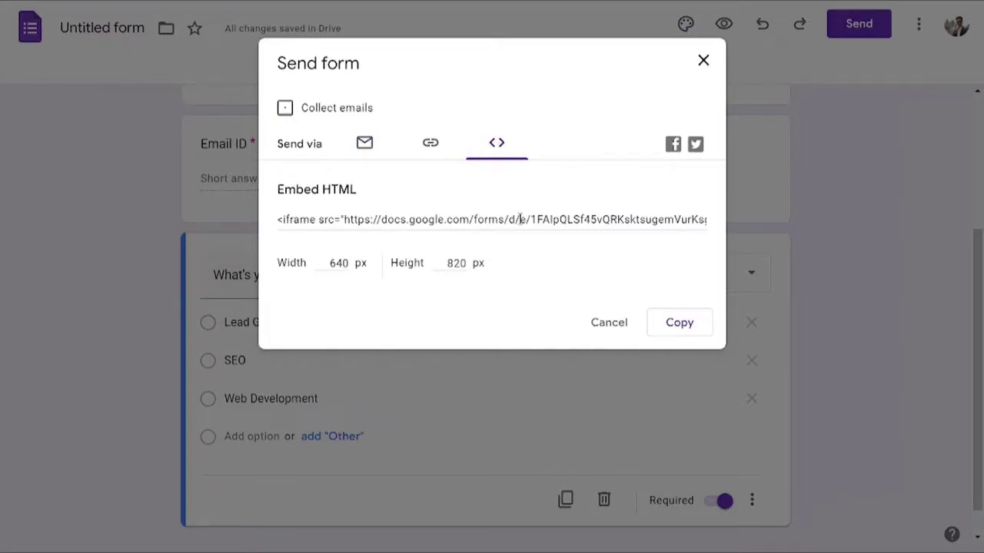
pyautogui.click(673, 333)
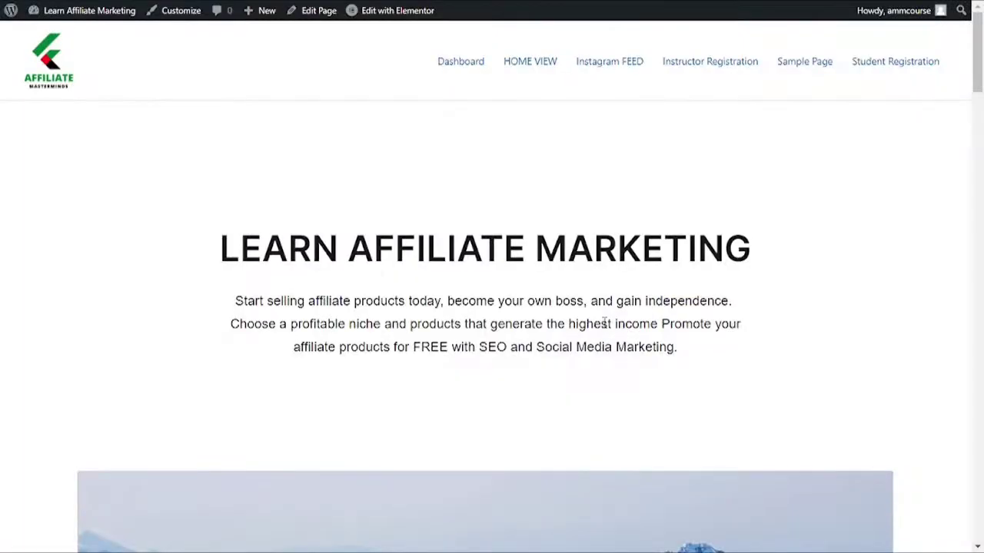
# Switch to the WordPress site's dashboard, create a new post titled "DEMO" and open it in Elementor
pyautogui.moveTo(66, 11)
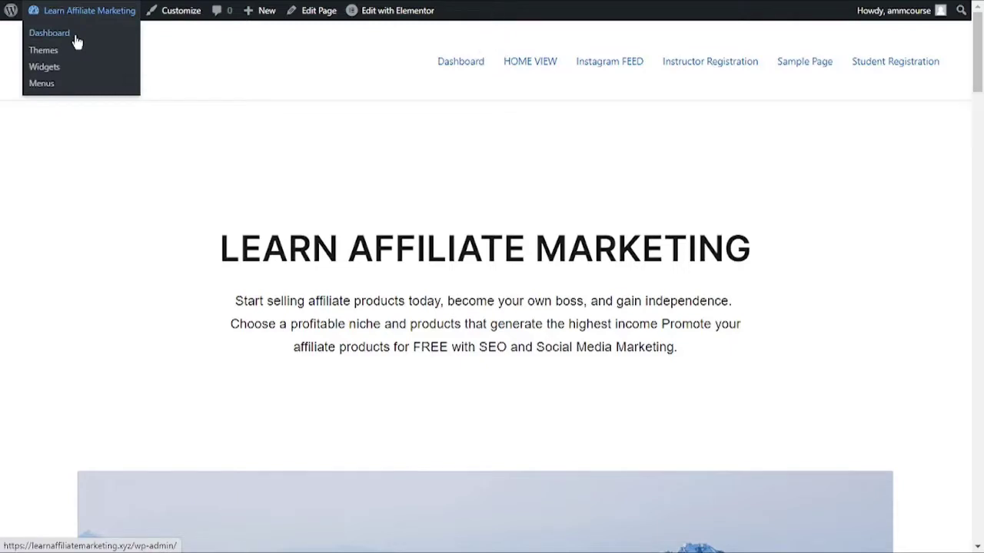
pyautogui.click(49, 34)
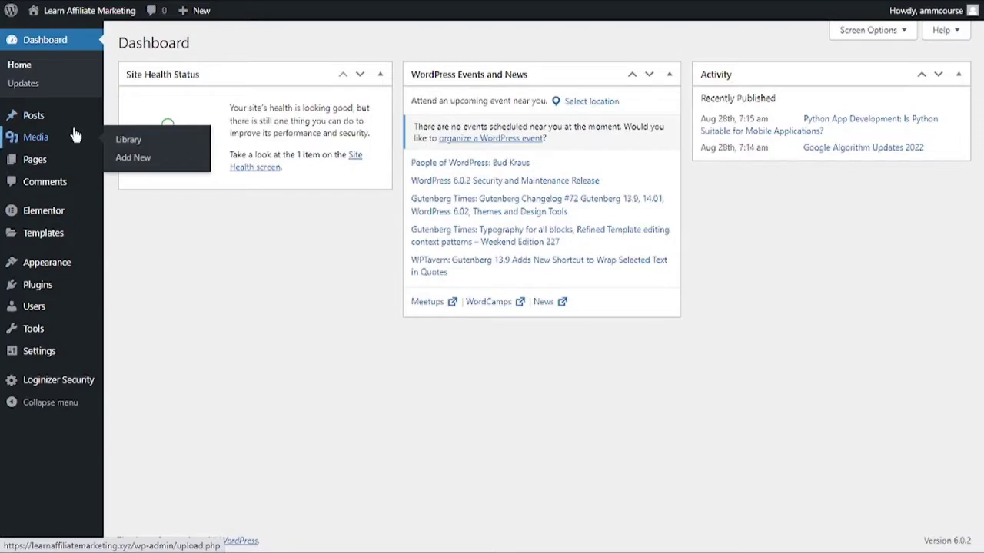
pyautogui.moveTo(73, 116)
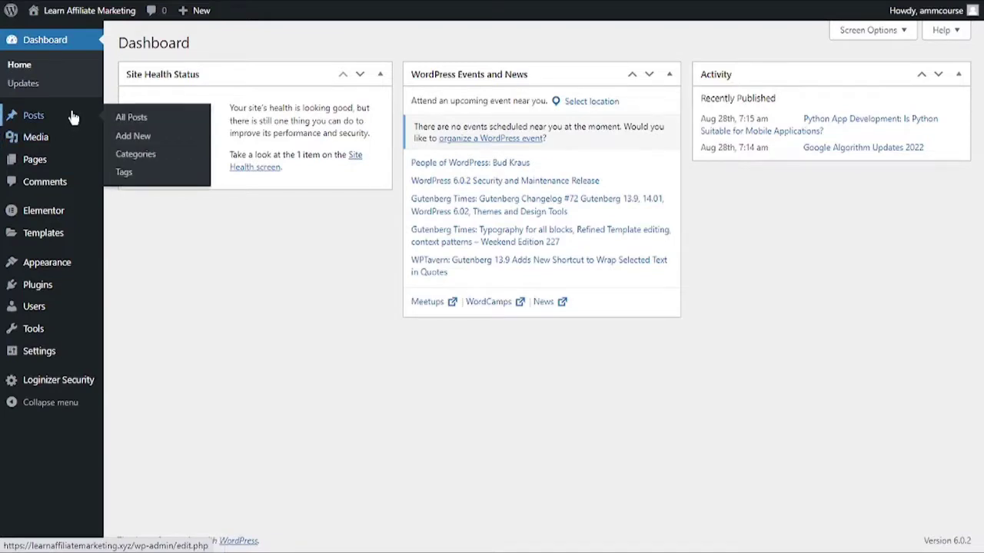
pyautogui.moveTo(58, 164)
pyautogui.click(138, 143)
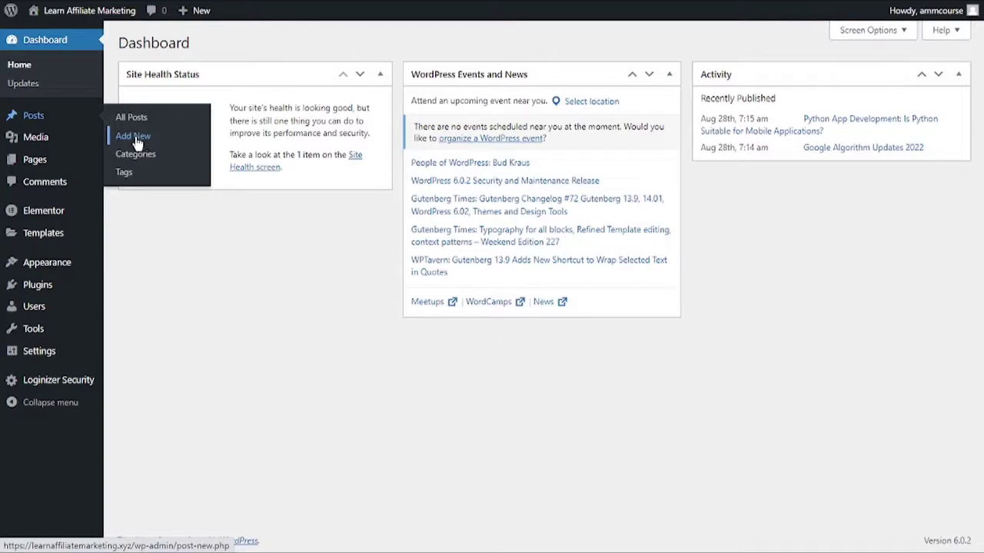
pyautogui.write('DEMO')
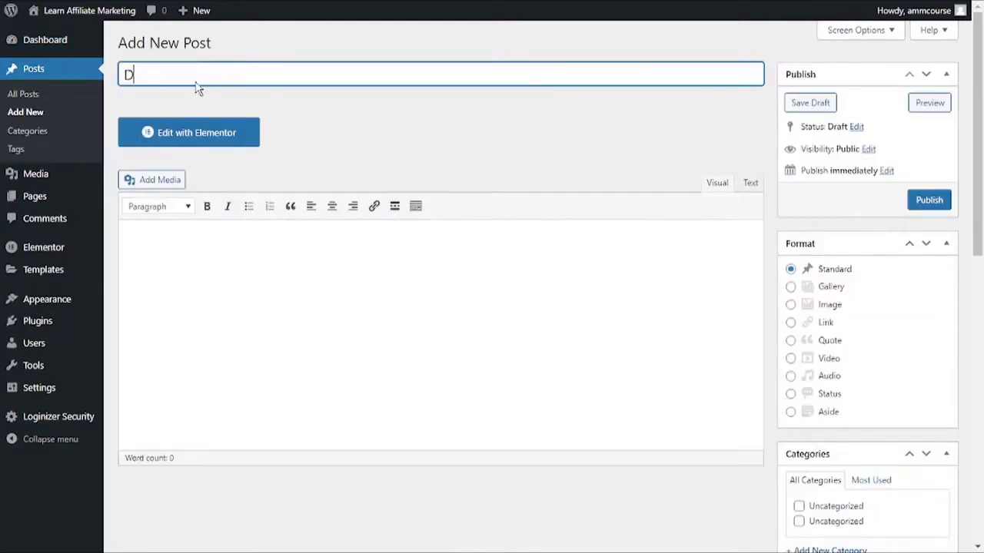
pyautogui.click(210, 135)
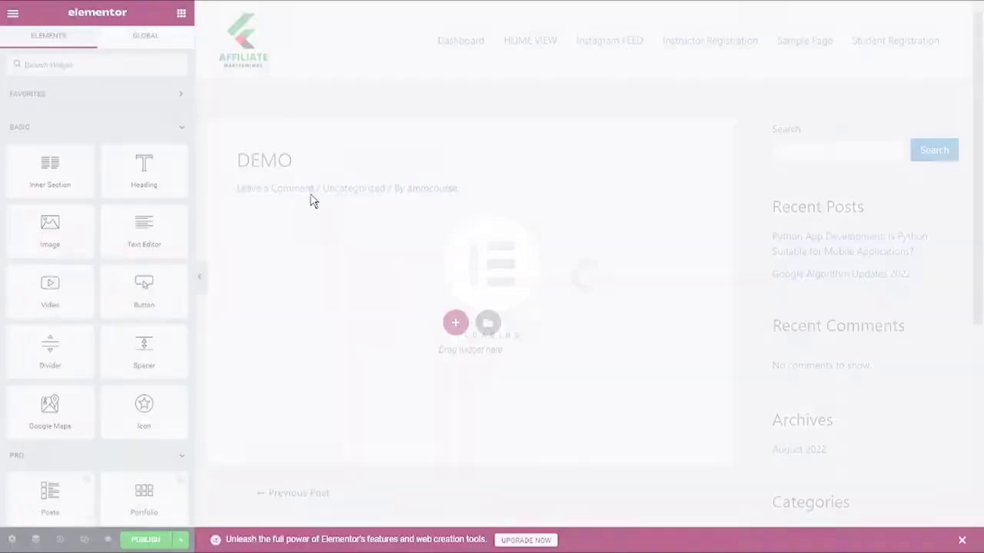
# Add a single-column section to the post and place an HTML widget in it
pyautogui.click(455, 323)
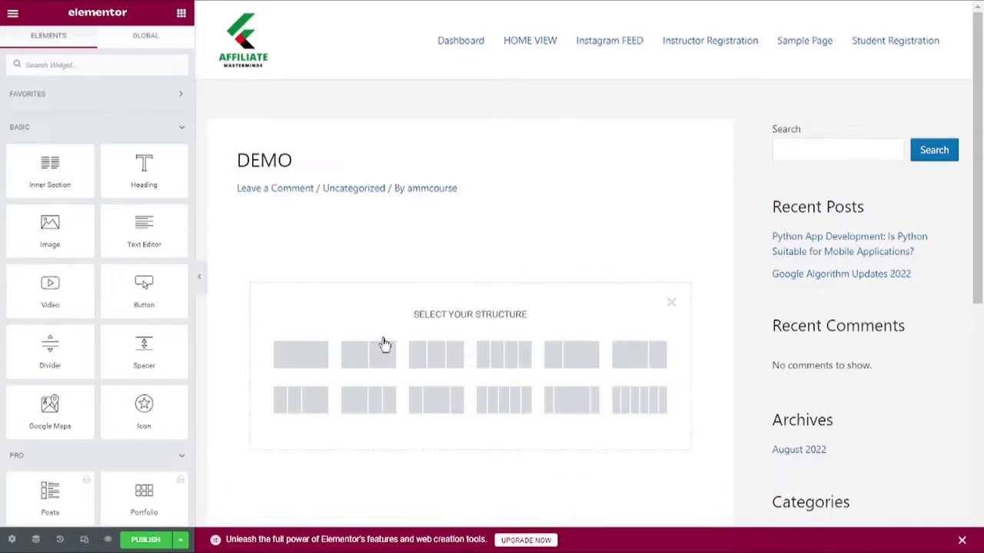
pyautogui.click(308, 356)
pyautogui.click(469, 230)
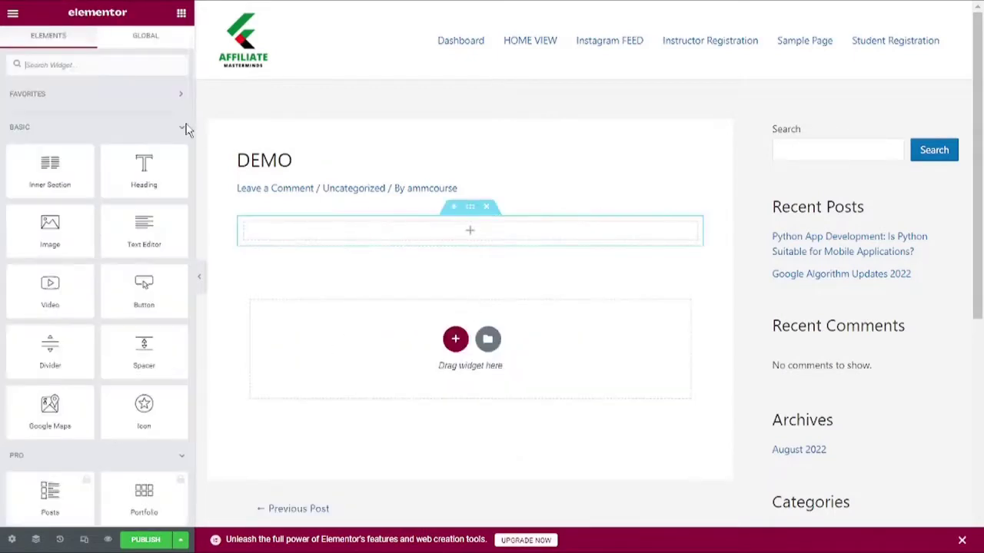
pyautogui.write('HTML')
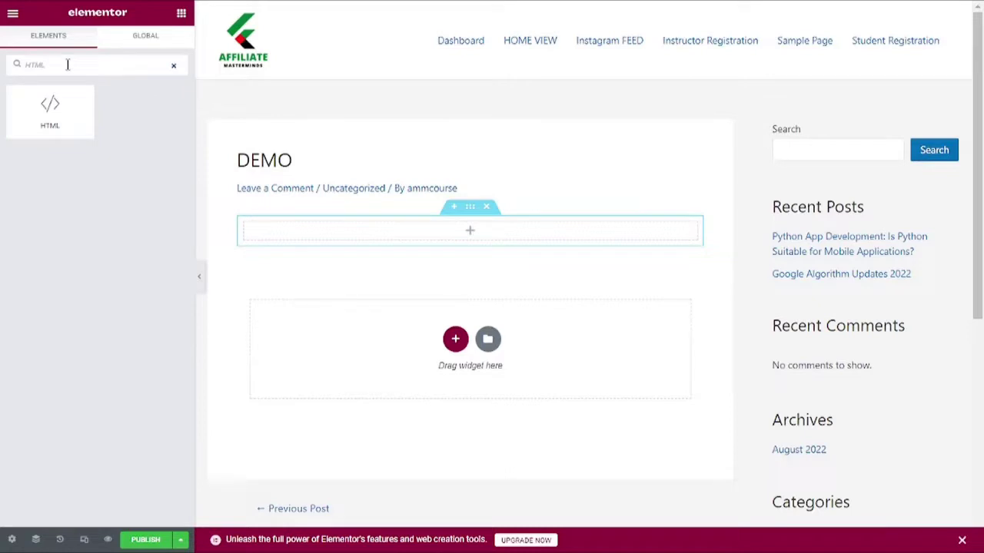
pyautogui.moveTo(50, 109); pyautogui.dragTo(400, 229)
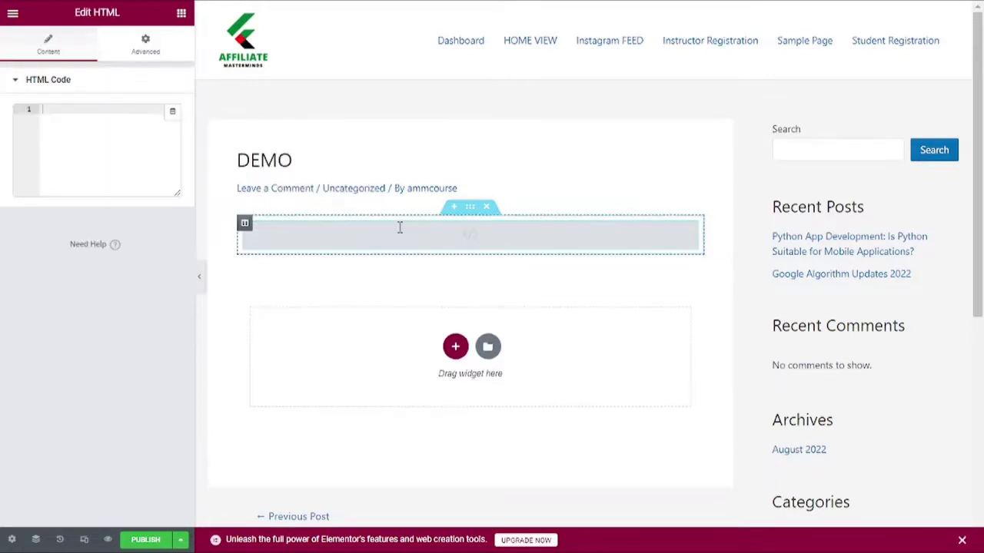
# Paste the copied form embed code into the HTML widget and check the form in the page preview
pyautogui.rightClick(113, 110)
pyautogui.click(147, 221)
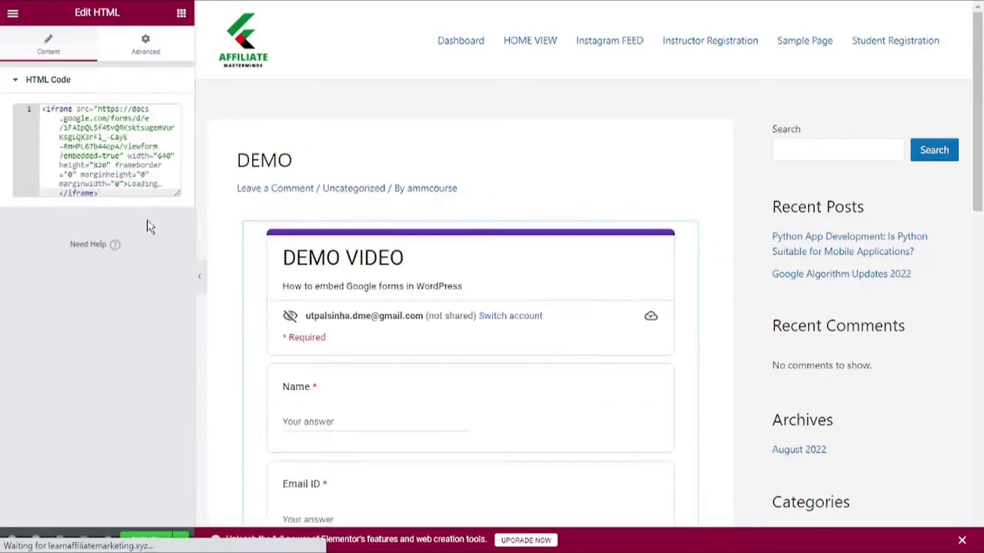
pyautogui.scroll(-1, 630, 238)
pyautogui.scroll(-5, 680, 191)
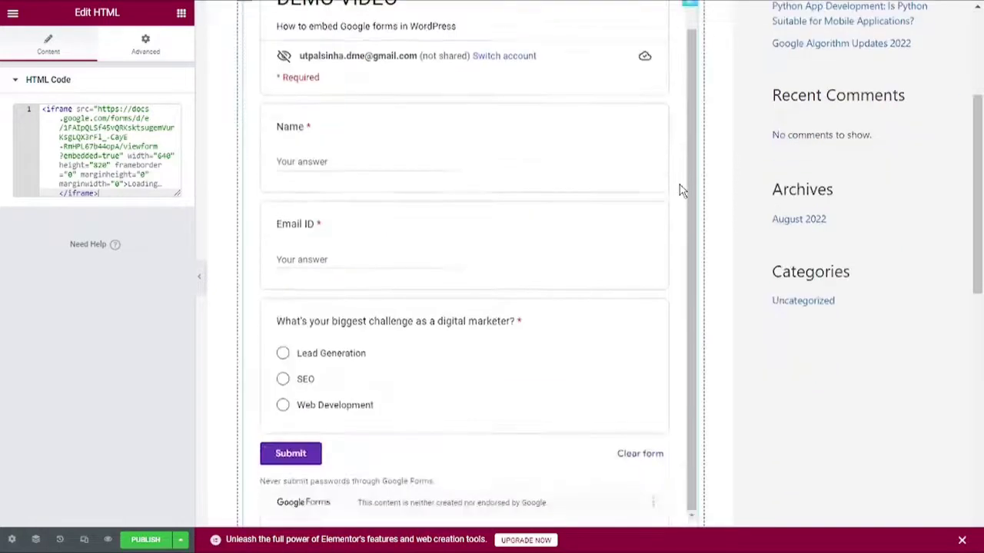
# Publish the post and review the embedded form on the live page
pyautogui.click(146, 539)
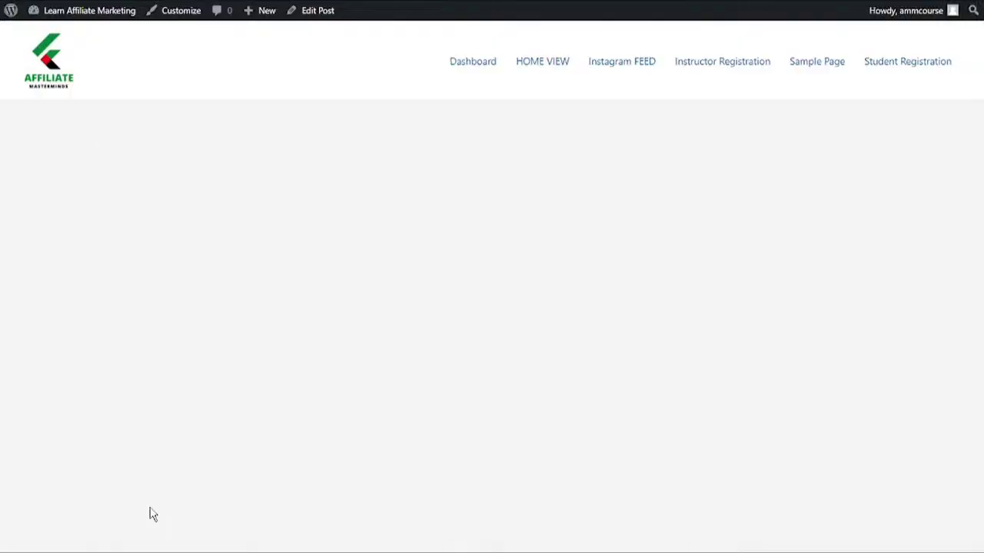
pyautogui.scroll(-1, 347, 336)
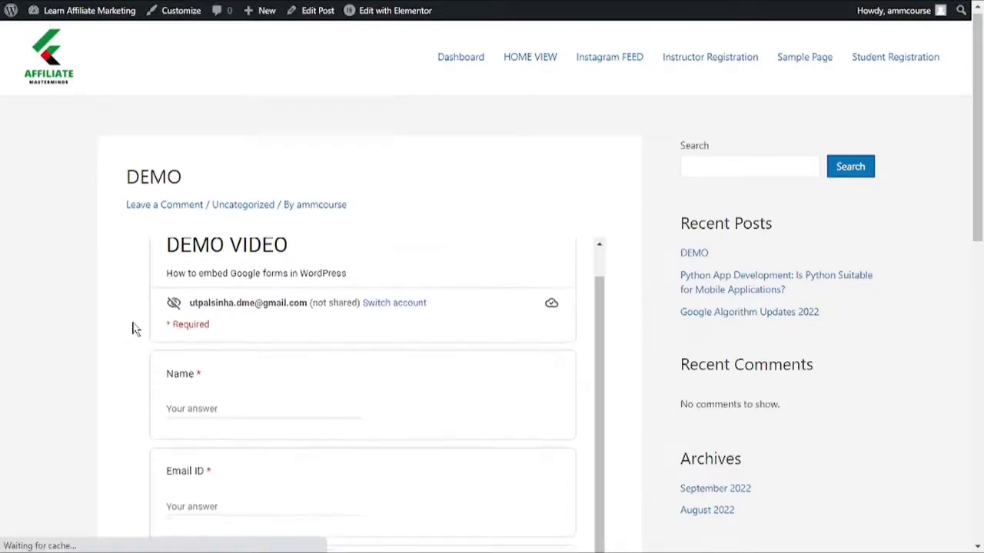
pyautogui.scroll(-4, 132, 327)
pyautogui.scroll(1, 132, 326)
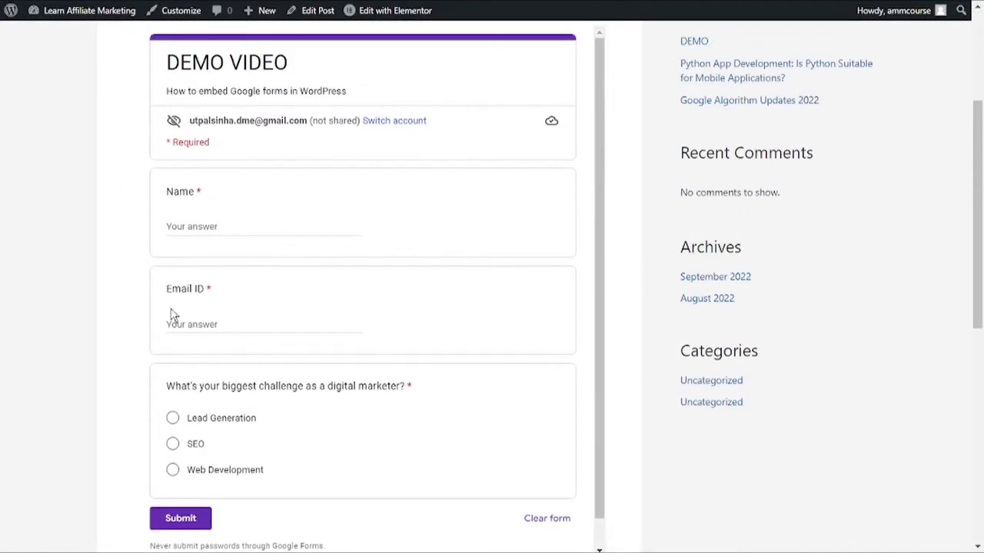
pyautogui.scroll(3, 365, 288)
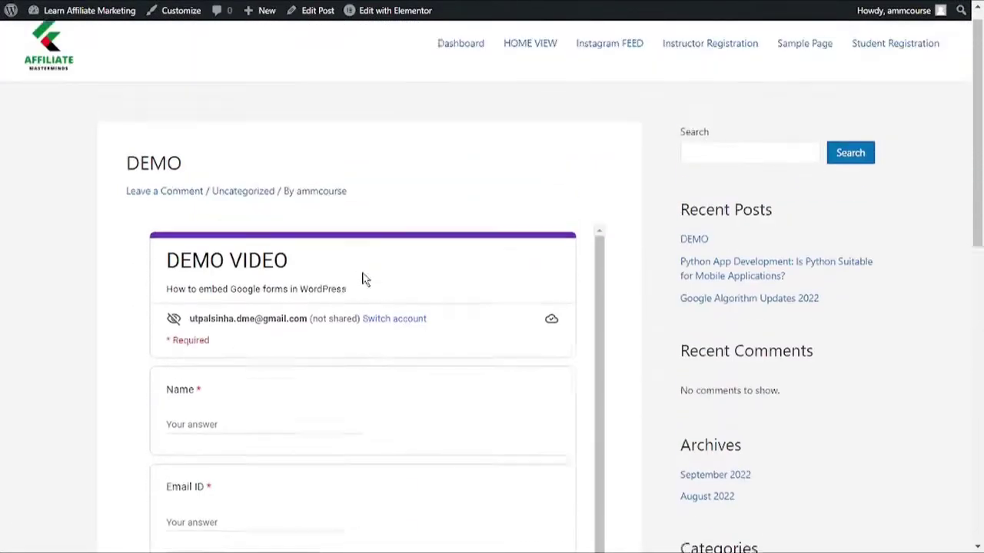
pyautogui.scroll(-1, 321, 259)
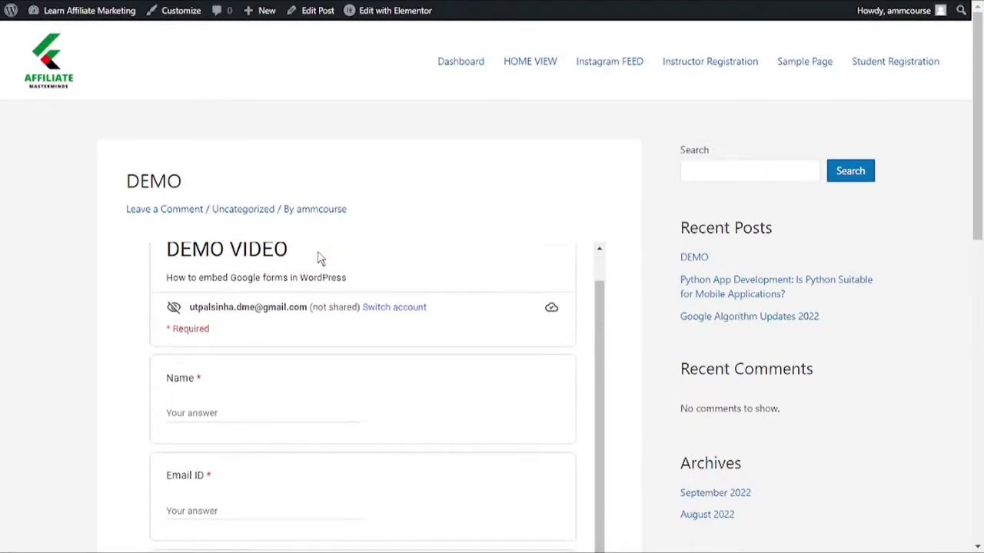